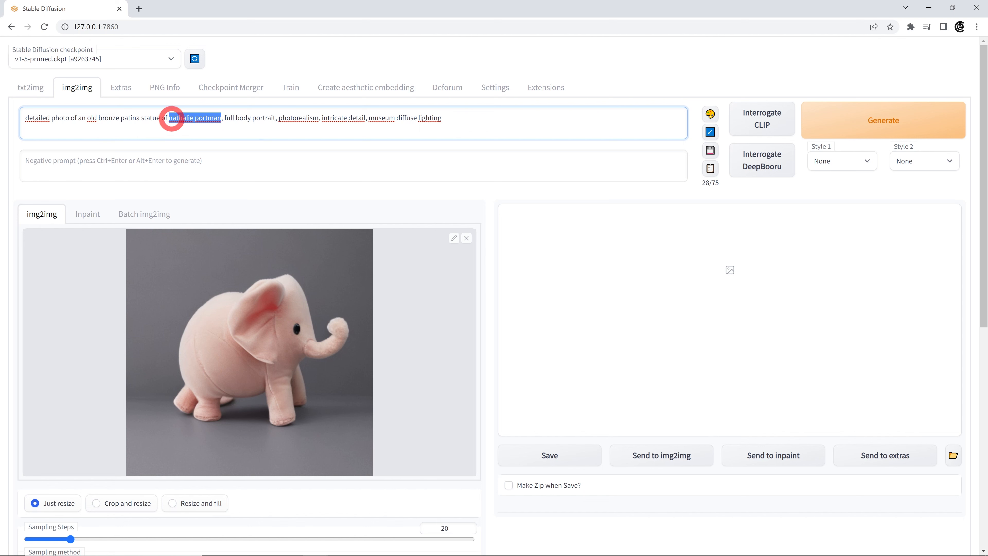
Change the statue's subject in the prompt to "an elephant" and remove the phrase "full body portrait"
{"action": "type", "text": "an elephant"}
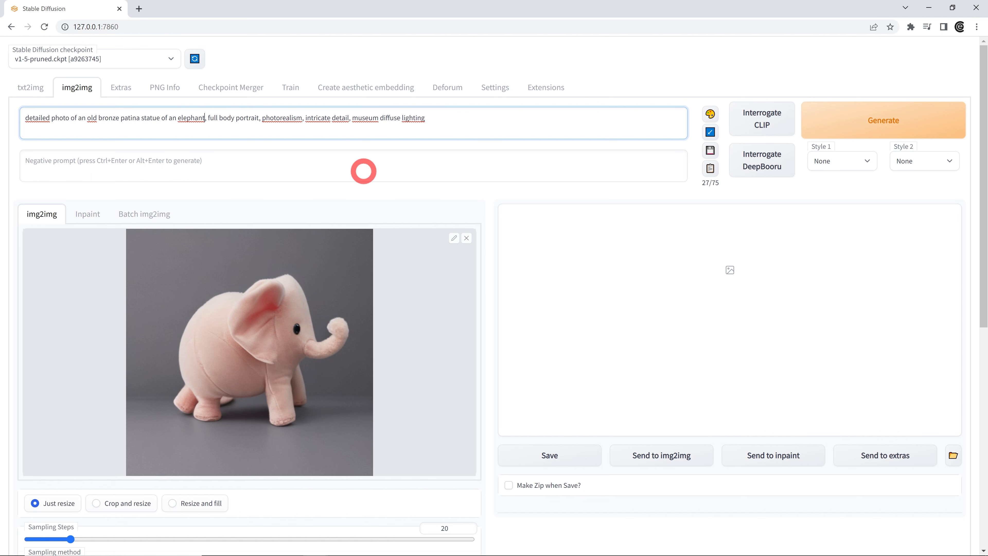
{"action": "key", "text": "Delete"}
{"action": "key", "text": "Delete"}
{"action": "key", "text": "Delete"}
{"action": "key", "text": "Delete"}
{"action": "key", "text": "Delete"}
{"action": "key", "text": "Delete"}
{"action": "key", "text": "Delete"}
{"action": "key", "text": "Delete"}
{"action": "key", "text": "Delete"}
{"action": "key", "text": "Delete"}
{"action": "key", "text": "Delete"}
{"action": "key", "text": "Delete"}
{"action": "key", "text": "Delete"}
{"action": "key", "text": "Delete"}
{"action": "key", "text": "Delete"}
{"action": "key", "text": "Delete"}
{"action": "key", "text": "Delete"}
{"action": "key", "text": "Delete"}
{"action": "key", "text": "Delete"}
{"action": "key", "text": "Delete"}
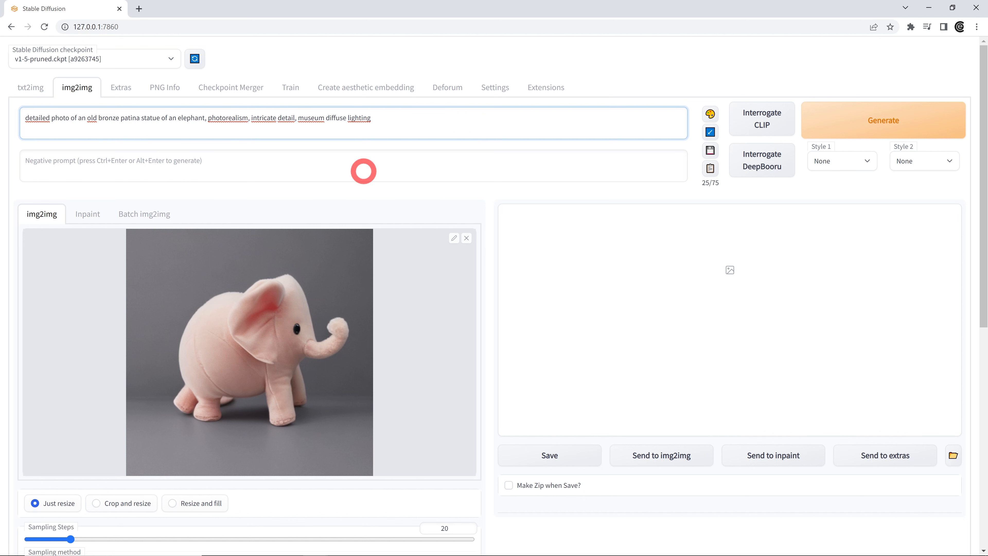
{"action": "left_click", "coordinate": [449, 111]}
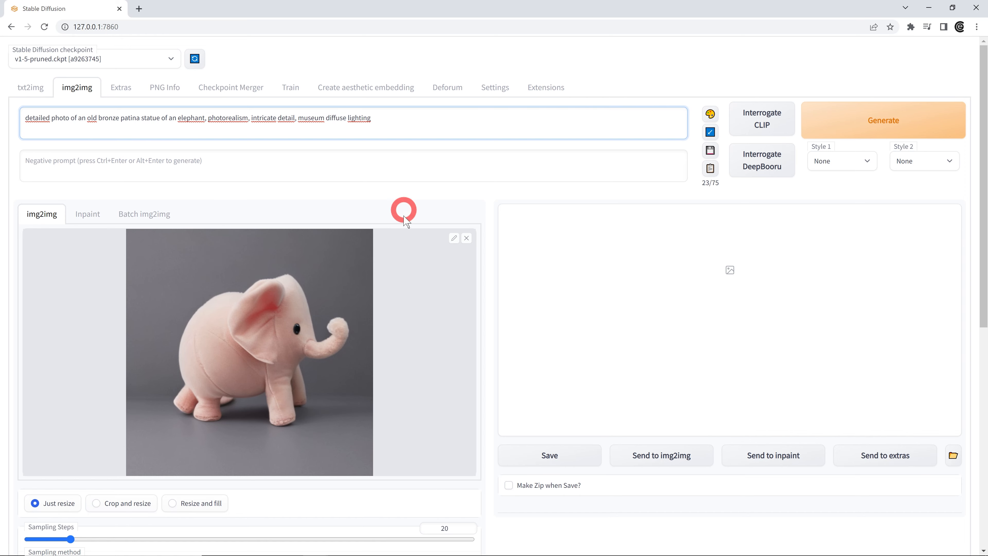
Set the sampling steps to 50 and choose the DDIM sampling method
{"action": "scroll", "coordinate": [401, 212], "scroll_direction": "down", "scroll_amount": 5}
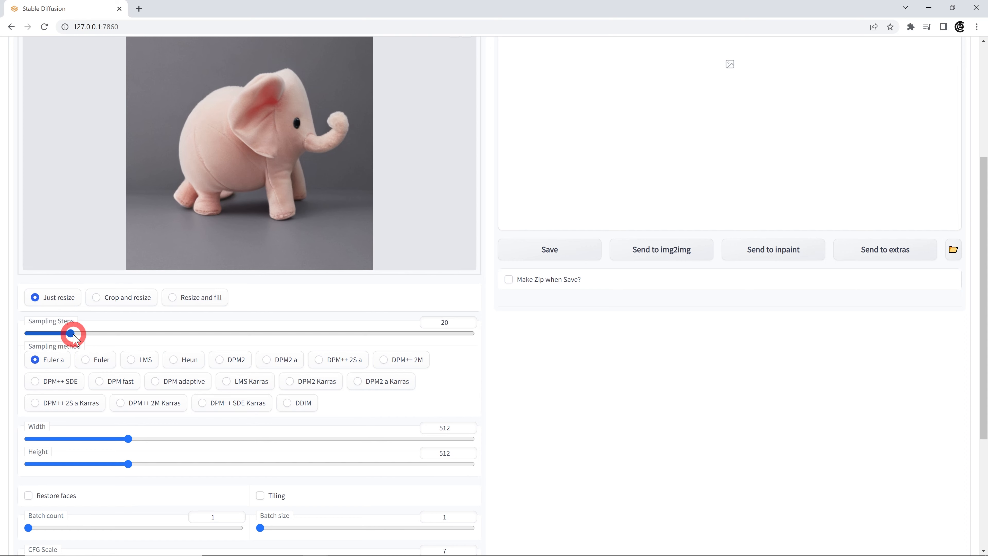
{"action": "left_click_drag", "start_coordinate": [72, 337], "coordinate": [137, 333]}
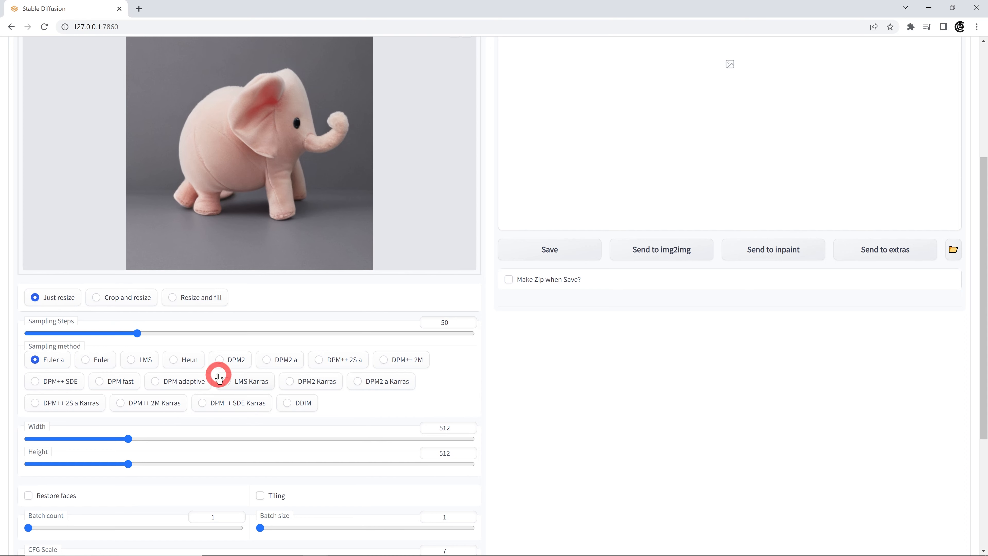
{"action": "left_click", "coordinate": [288, 404]}
Try denoising strengths of 0 and 1 against the source elephant image, and look briefly at the txt2img page
{"action": "scroll", "coordinate": [351, 411], "scroll_direction": "down", "scroll_amount": 3}
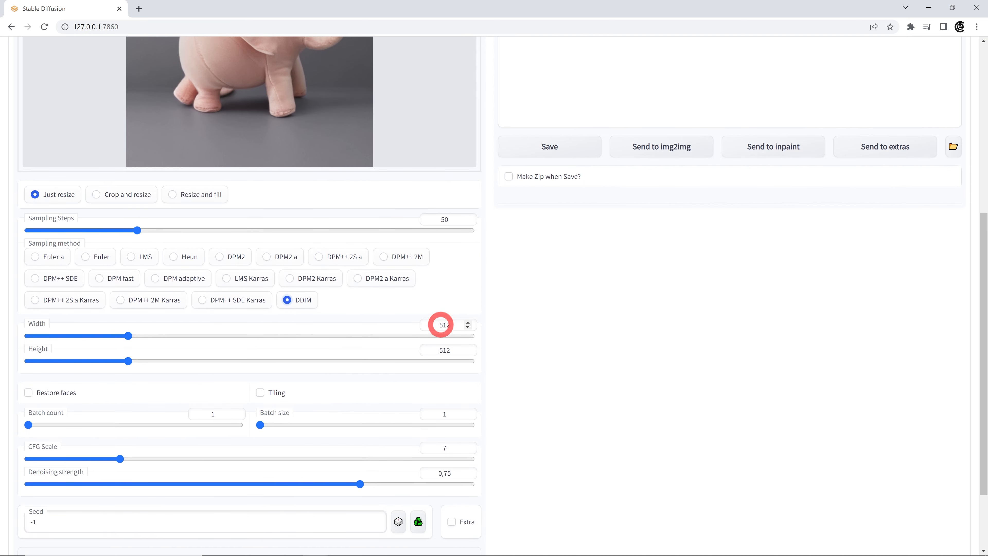
{"action": "scroll", "coordinate": [358, 354], "scroll_direction": "down", "scroll_amount": 2}
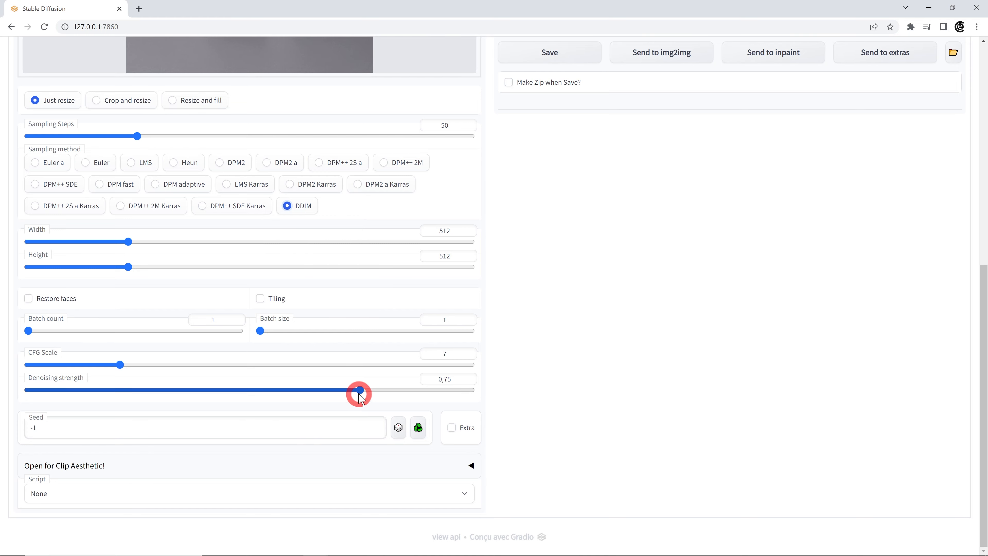
{"action": "left_click_drag", "start_coordinate": [359, 389], "coordinate": [23, 409]}
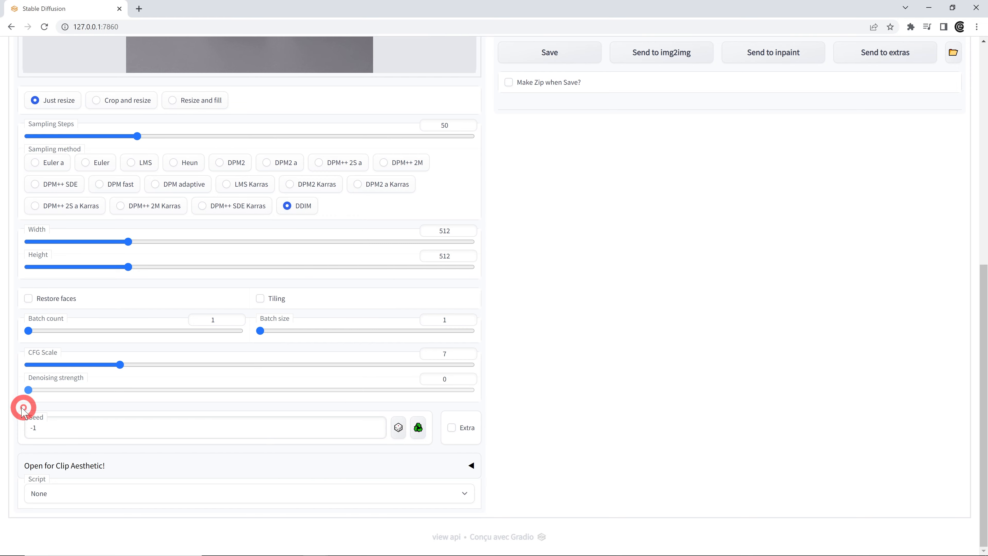
{"action": "scroll", "coordinate": [126, 366], "scroll_direction": "up", "scroll_amount": 6}
{"action": "scroll", "coordinate": [258, 214], "scroll_direction": "up", "scroll_amount": 1}
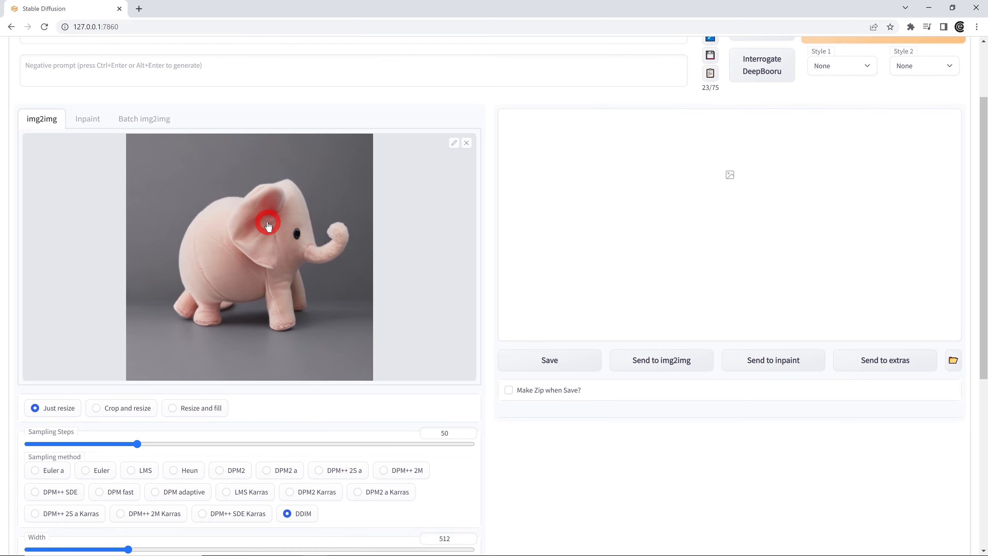
{"action": "scroll", "coordinate": [268, 228], "scroll_direction": "down", "scroll_amount": 5}
{"action": "scroll", "coordinate": [268, 227], "scroll_direction": "down", "scroll_amount": 3}
{"action": "left_click_drag", "start_coordinate": [29, 389], "coordinate": [503, 390]}
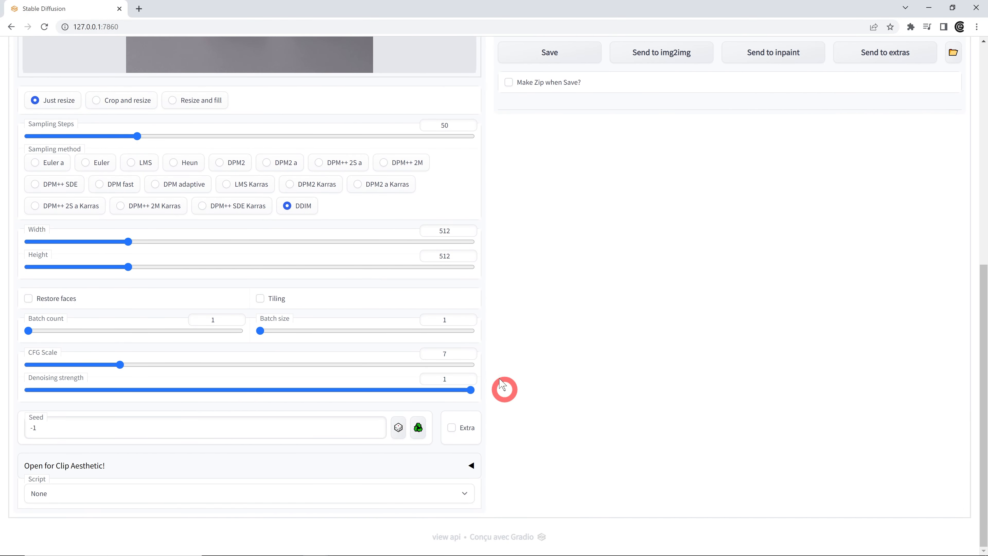
{"action": "scroll", "coordinate": [222, 238], "scroll_direction": "up", "scroll_amount": 5}
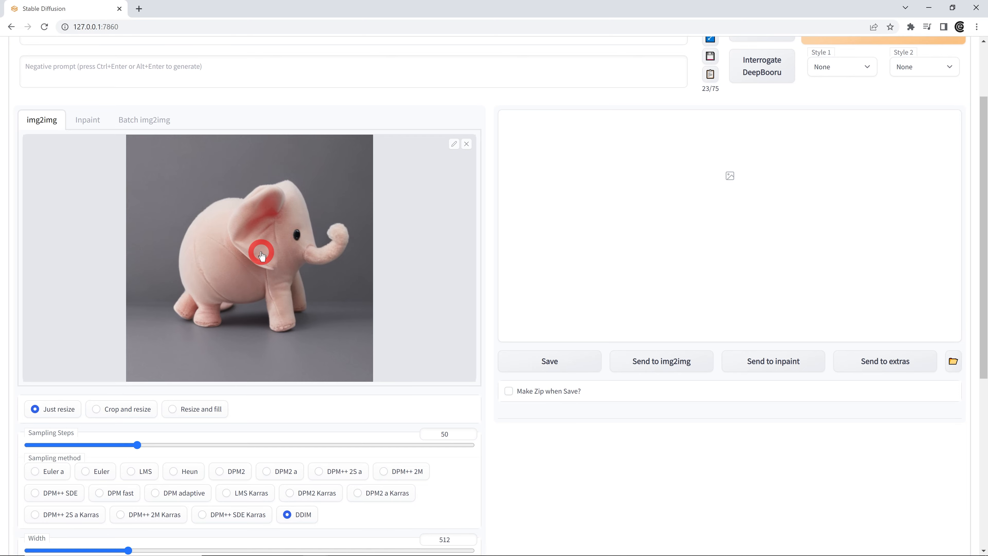
{"action": "scroll", "coordinate": [93, 156], "scroll_direction": "up", "scroll_amount": 3}
{"action": "left_click", "coordinate": [45, 92]}
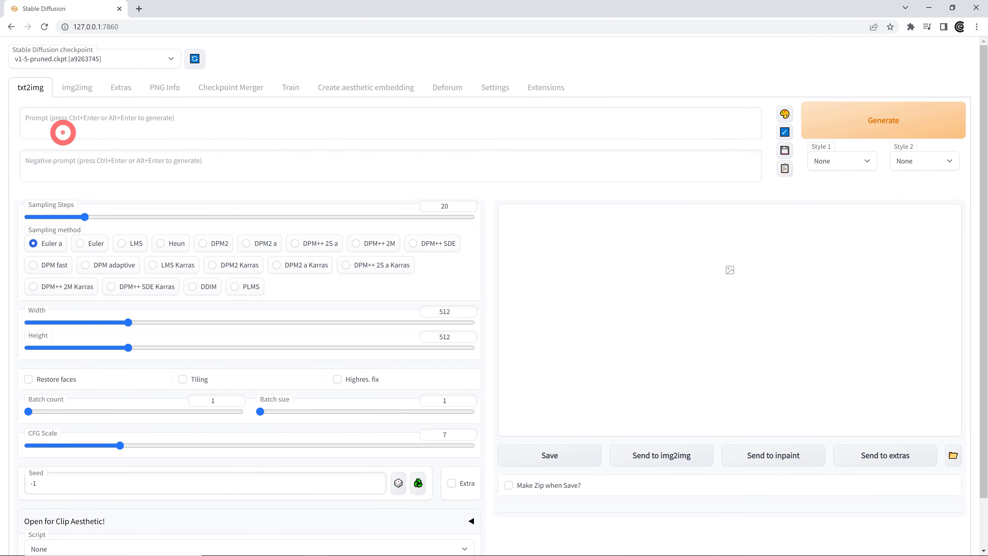
{"action": "left_click", "coordinate": [77, 87]}
Generate the elephant statue with a denoising strength of 0.6 and inspect the result enlarged
{"action": "scroll", "coordinate": [364, 360], "scroll_direction": "down", "scroll_amount": 10}
{"action": "left_click_drag", "start_coordinate": [456, 387], "coordinate": [294, 385]}
{"action": "scroll", "coordinate": [309, 369], "scroll_direction": "up", "scroll_amount": 8}
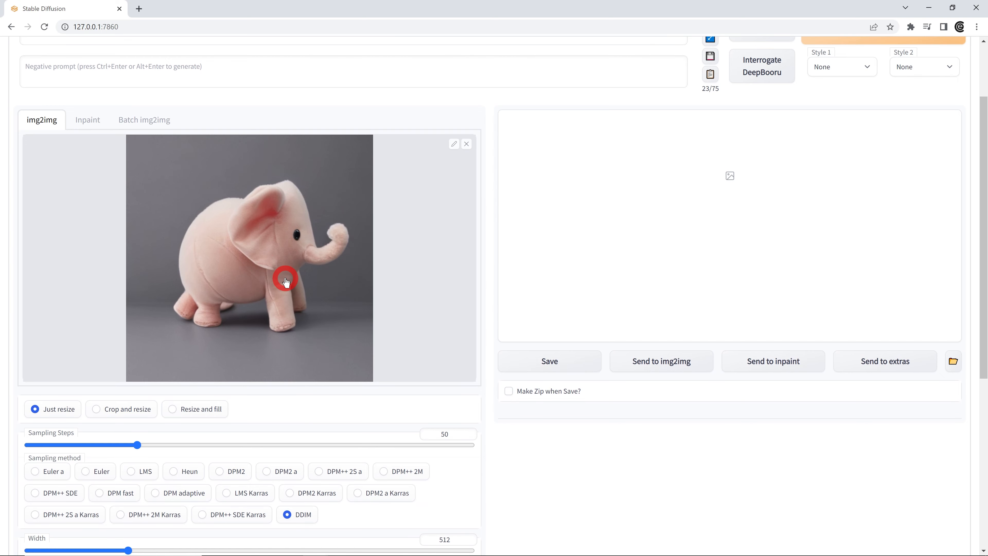
{"action": "scroll", "coordinate": [286, 283], "scroll_direction": "up", "scroll_amount": 3}
{"action": "left_click", "coordinate": [859, 124]}
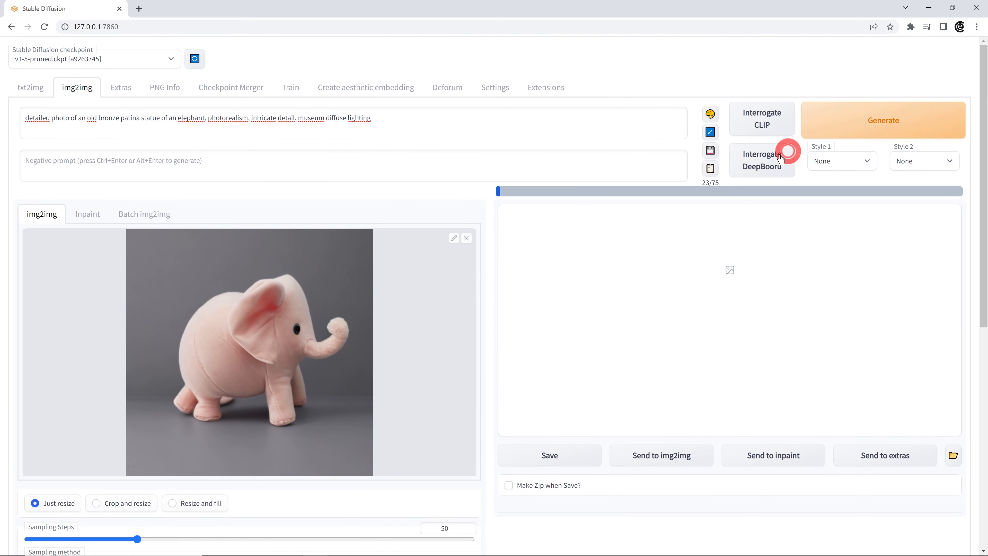
{"action": "left_click", "coordinate": [778, 309]}
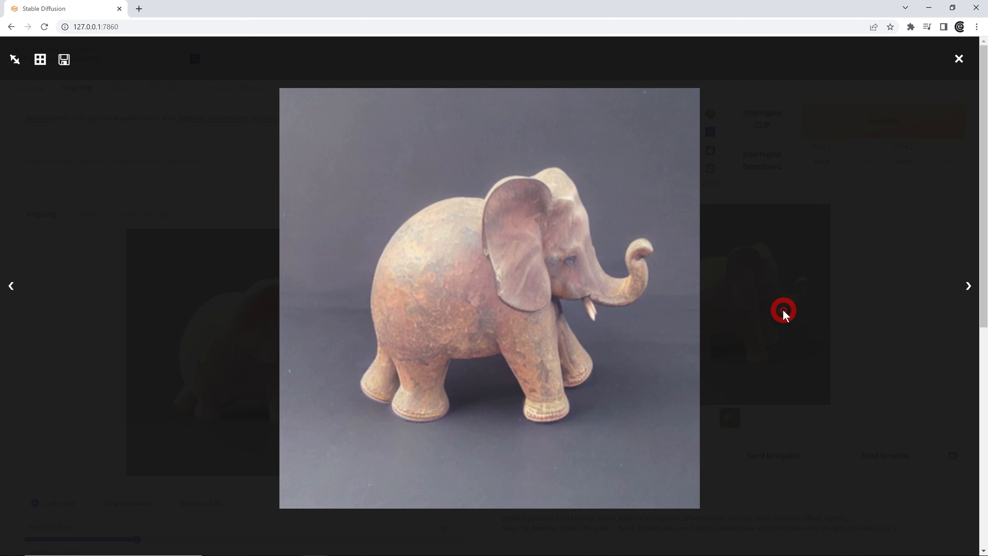
{"action": "left_click", "coordinate": [952, 60]}
Raise the denoising strength to 0.9, generate another elephant statue and inspect it enlarged
{"action": "scroll", "coordinate": [335, 391], "scroll_direction": "down", "scroll_amount": 7}
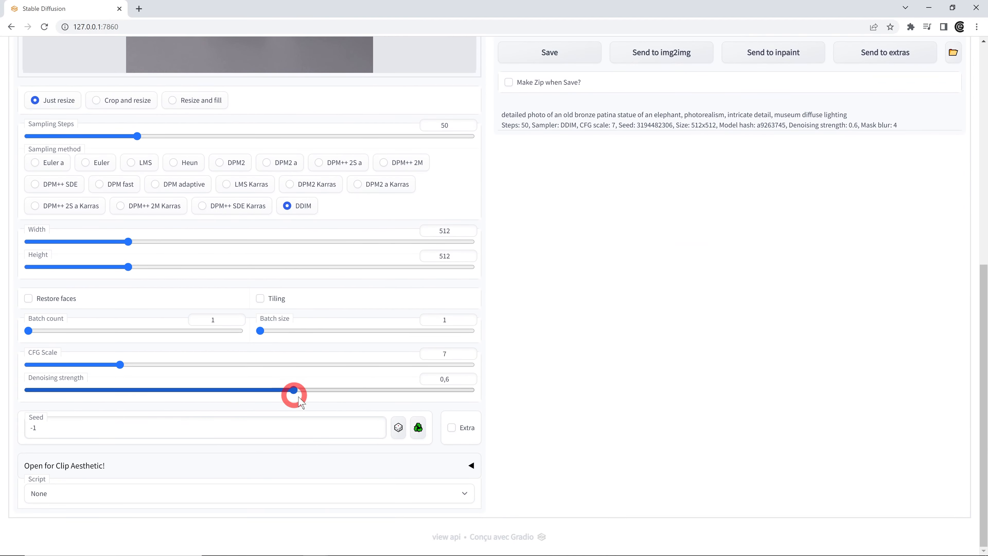
{"action": "left_click_drag", "start_coordinate": [294, 391], "coordinate": [443, 390]}
{"action": "scroll", "coordinate": [618, 386], "scroll_direction": "up", "scroll_amount": 10}
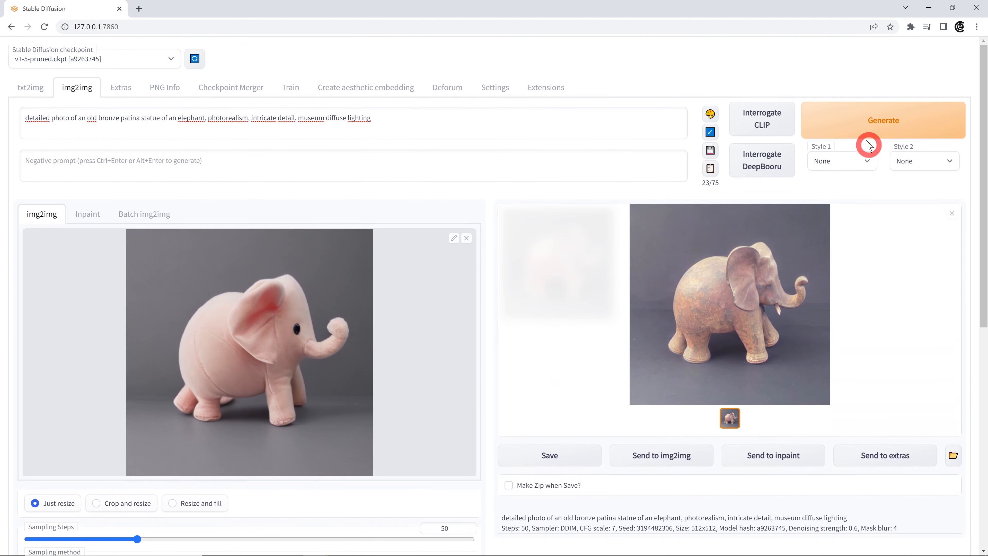
{"action": "left_click", "coordinate": [860, 127]}
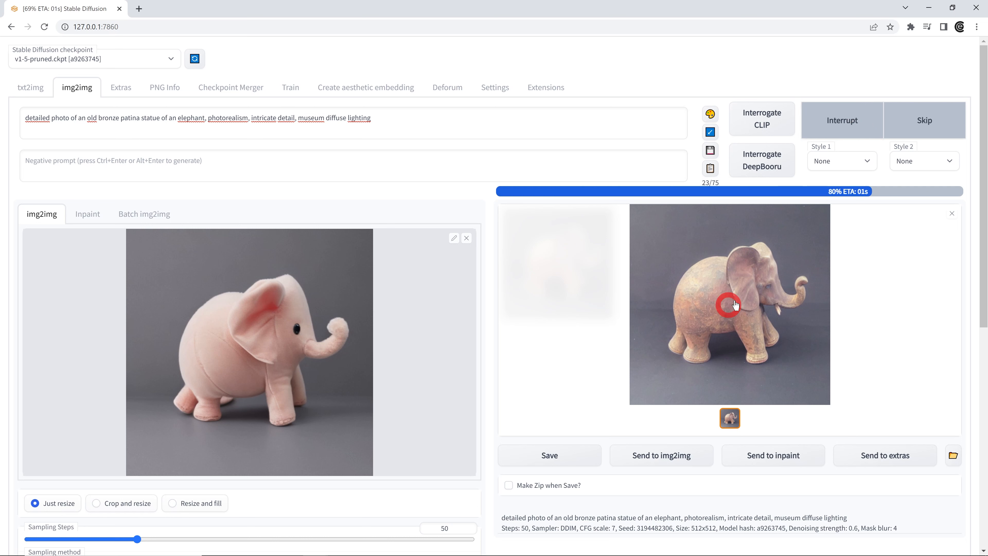
{"action": "left_click", "coordinate": [769, 330]}
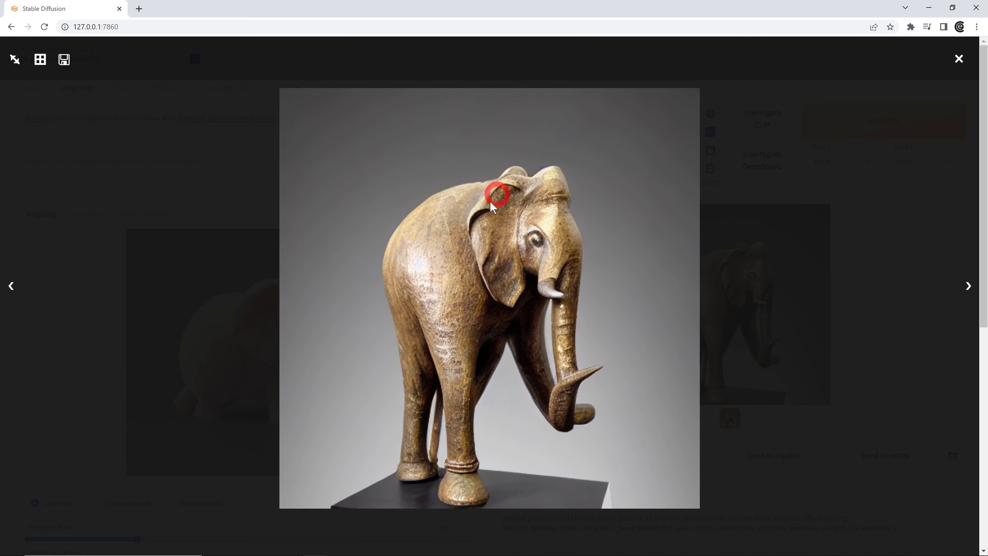
{"action": "left_click", "coordinate": [959, 59]}
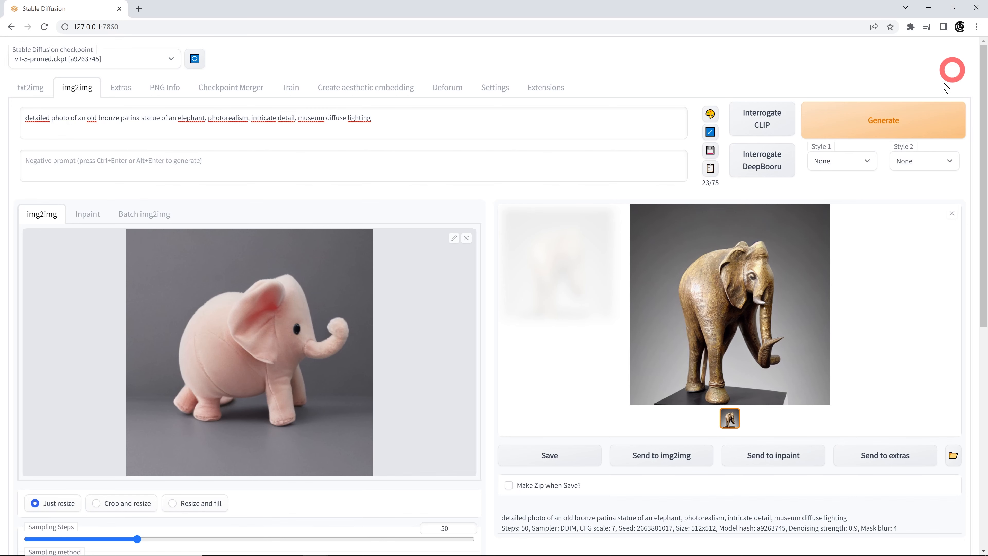
Lower the denoising strength to 0.7, generate the elephant statue again and inspect it enlarged
{"action": "scroll", "coordinate": [324, 359], "scroll_direction": "down", "scroll_amount": 3}
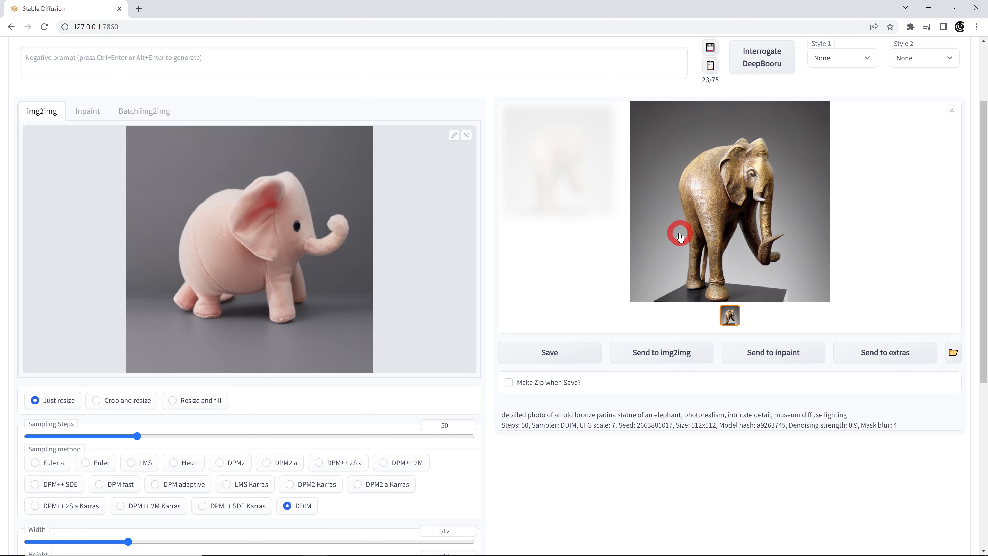
{"action": "scroll", "coordinate": [317, 433], "scroll_direction": "down", "scroll_amount": 6}
{"action": "left_click_drag", "start_coordinate": [308, 434], "coordinate": [317, 433]}
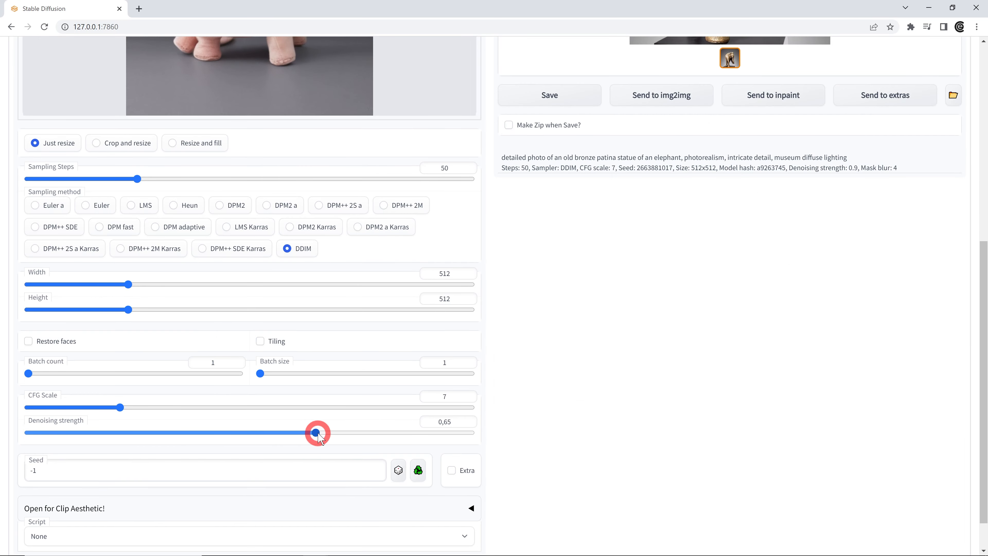
{"action": "scroll", "coordinate": [334, 436], "scroll_direction": "up", "scroll_amount": 8}
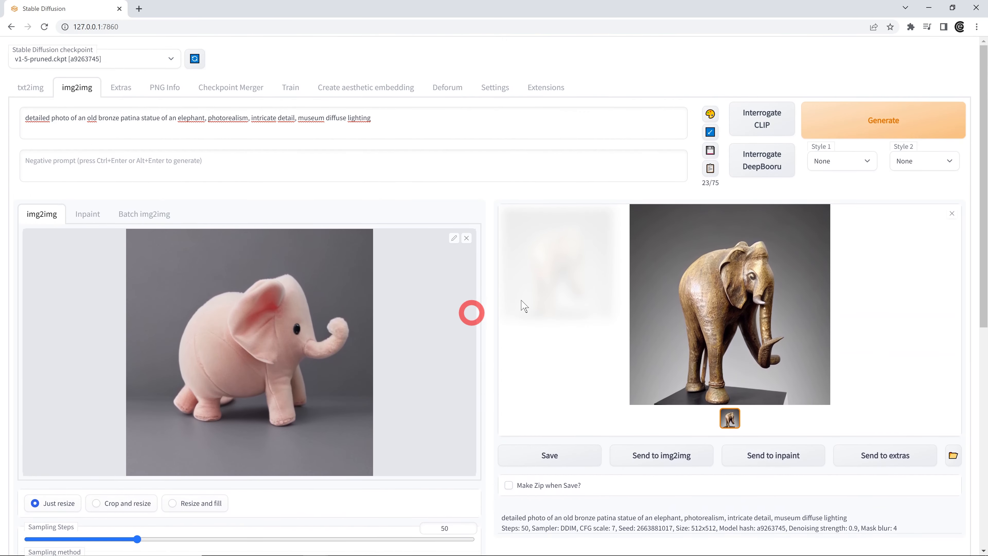
{"action": "left_click", "coordinate": [866, 126]}
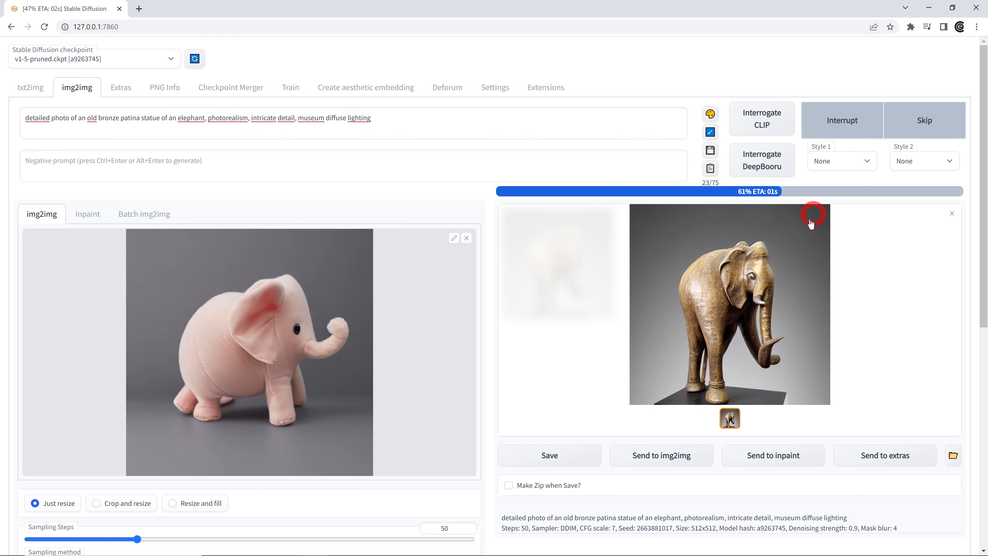
{"action": "left_click", "coordinate": [702, 302]}
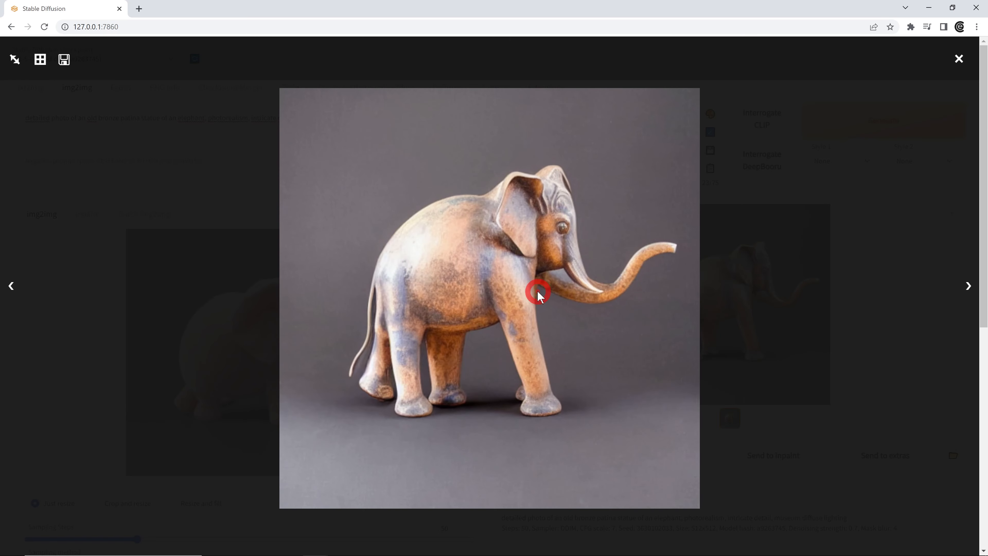
{"action": "left_click", "coordinate": [501, 259]}
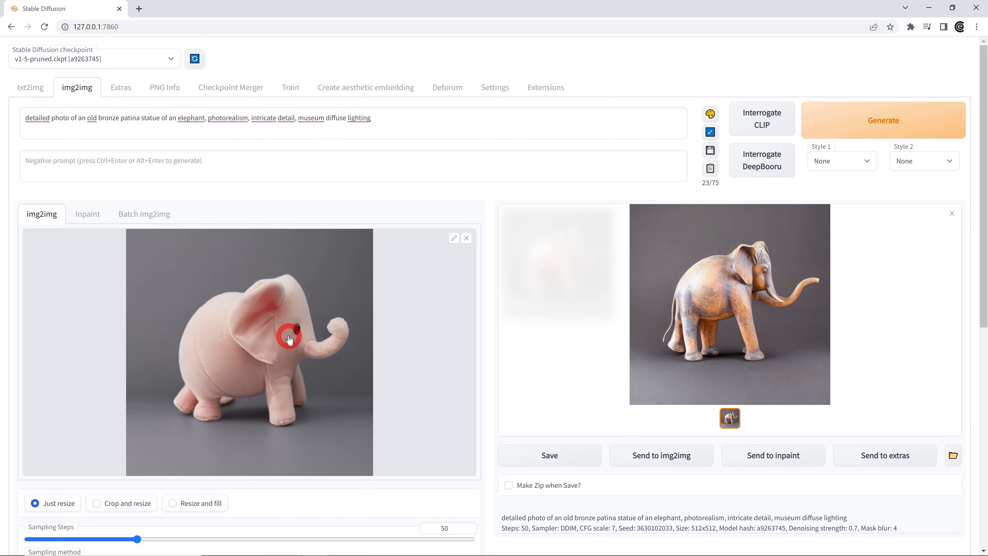
Choose the Depth aware img2img mask script and open its list of depth models
{"action": "scroll", "coordinate": [289, 340], "scroll_direction": "down", "scroll_amount": 3}
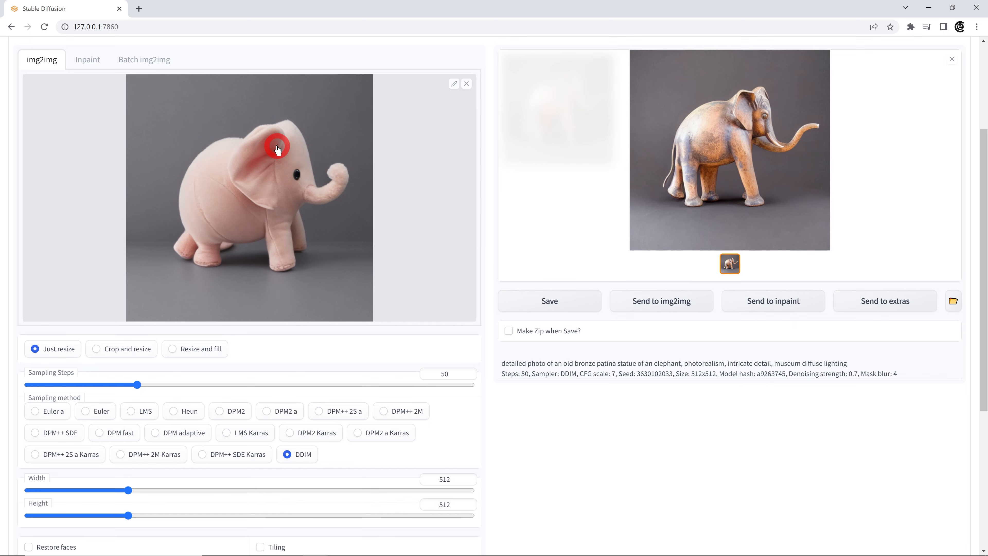
{"action": "scroll", "coordinate": [247, 305], "scroll_direction": "down", "scroll_amount": 5}
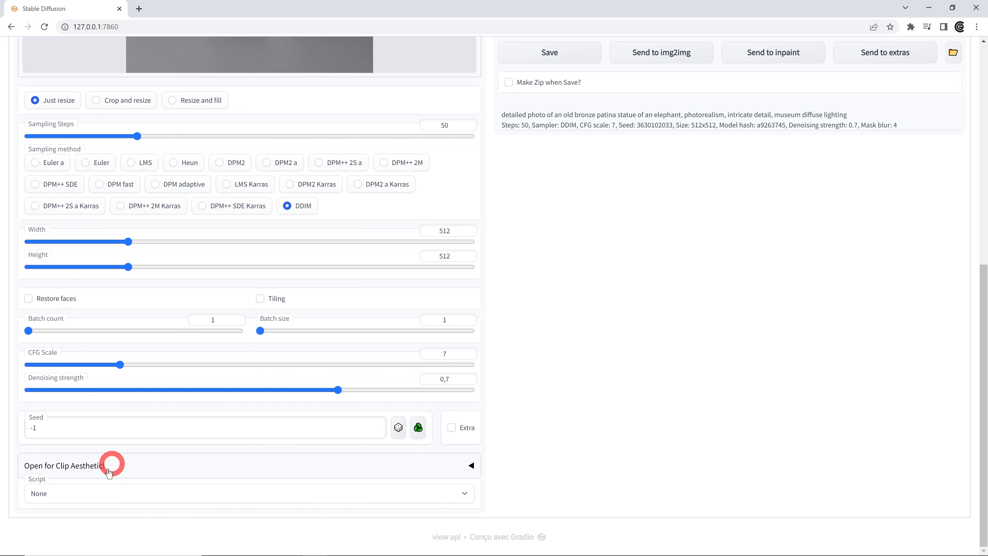
{"action": "left_click", "coordinate": [85, 494]}
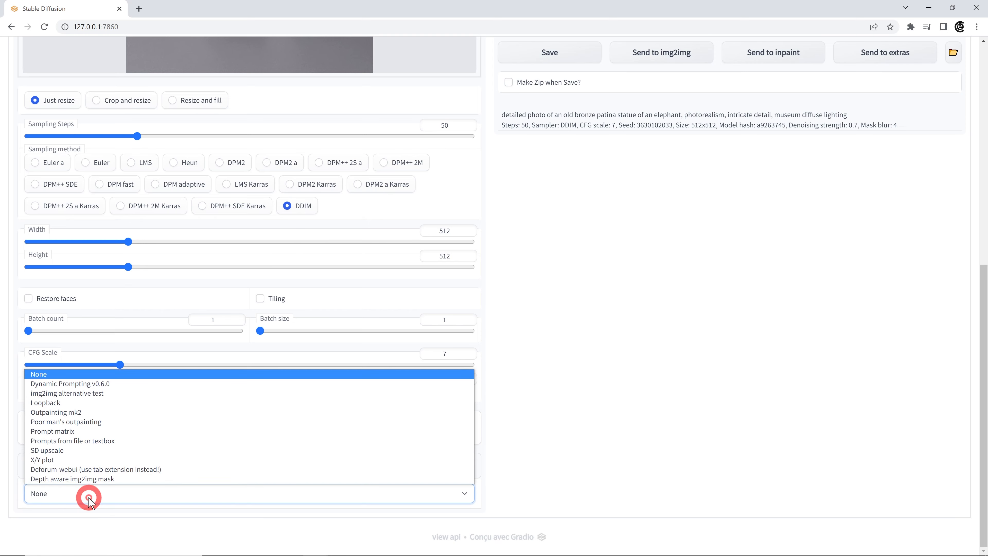
{"action": "left_click", "coordinate": [125, 479]}
{"action": "scroll", "coordinate": [155, 432], "scroll_direction": "down", "scroll_amount": 4}
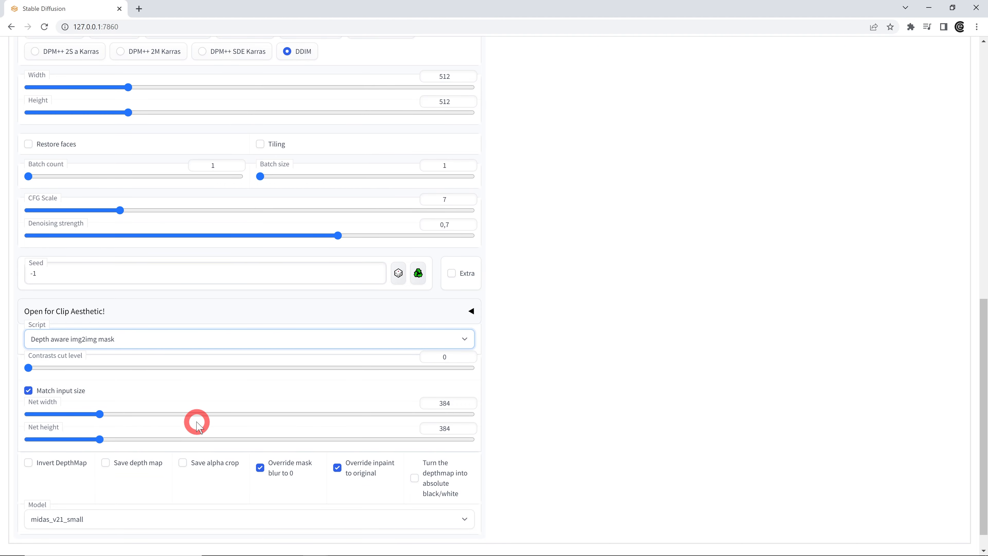
{"action": "scroll", "coordinate": [197, 425], "scroll_direction": "down", "scroll_amount": 2}
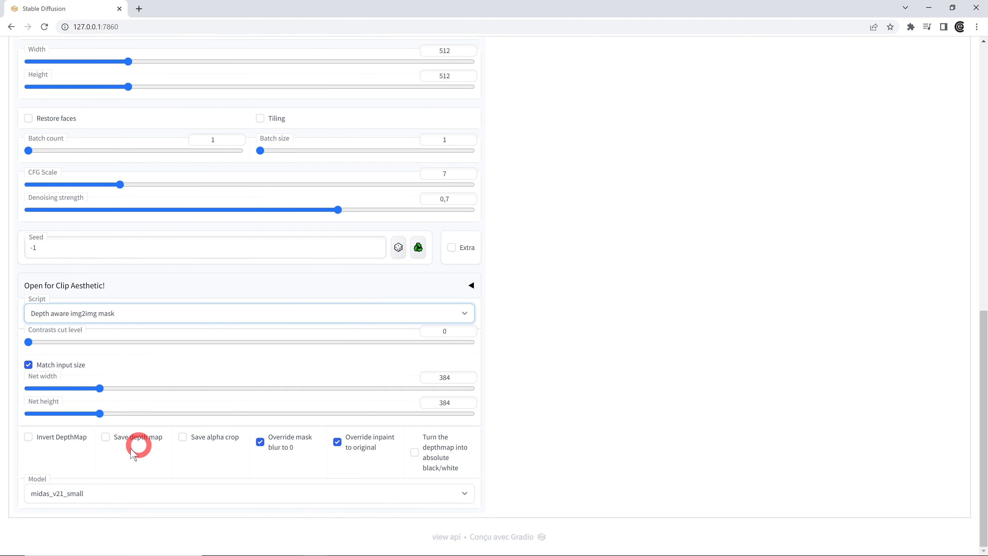
{"action": "left_click", "coordinate": [119, 493]}
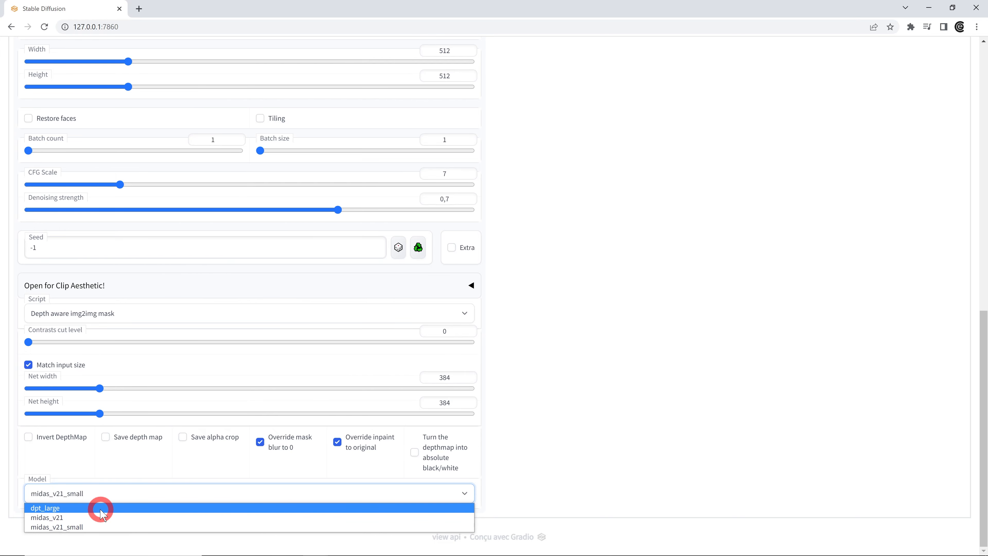
Examine the depthmap2mask repository URL among the installed extensions and the page for installing an extension from a URL
{"action": "scroll", "coordinate": [117, 475], "scroll_direction": "up", "scroll_amount": 1}
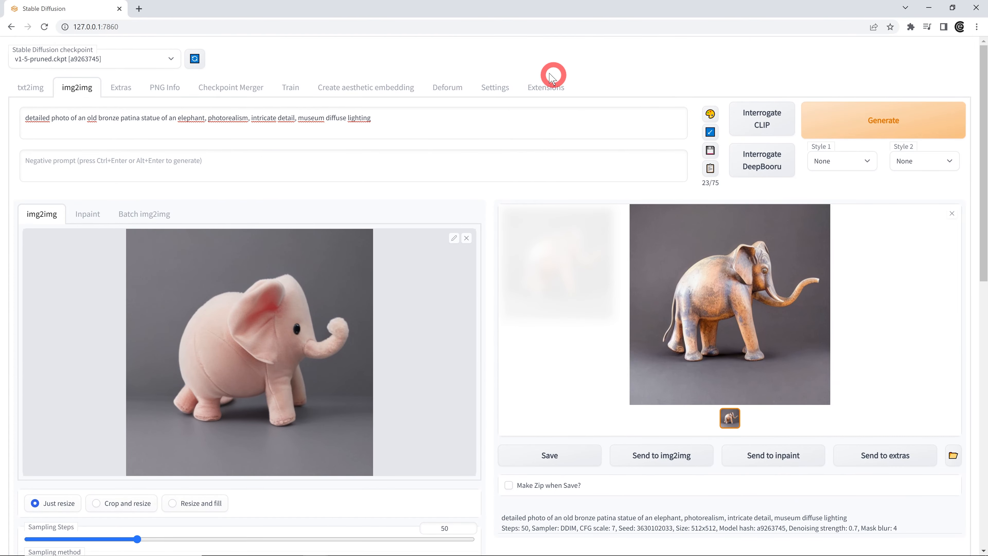
{"action": "left_click", "coordinate": [544, 88]}
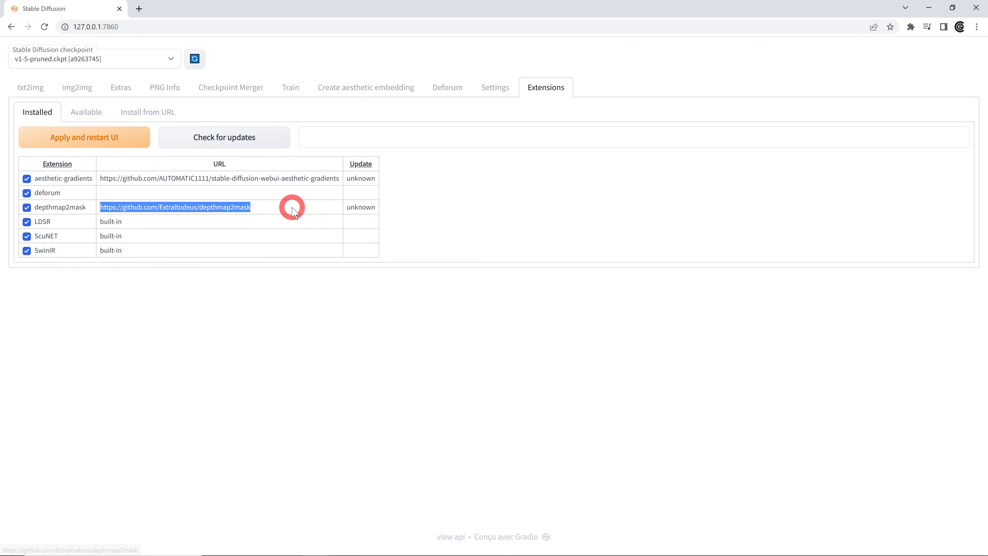
{"action": "left_click", "coordinate": [144, 112]}
{"action": "left_click", "coordinate": [60, 142]}
{"action": "left_click", "coordinate": [37, 111]}
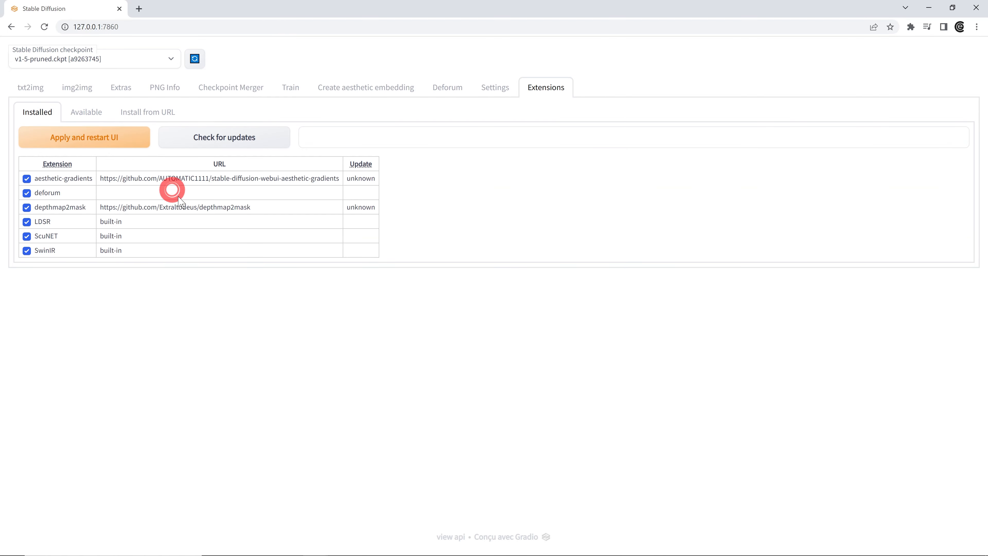
Copy the depthmap2mask repository URL from the installed extensions and enter it as the git repository for an extension install
{"action": "left_click_drag", "start_coordinate": [264, 205], "coordinate": [93, 210]}
{"action": "key", "text": "ctrl+c"}
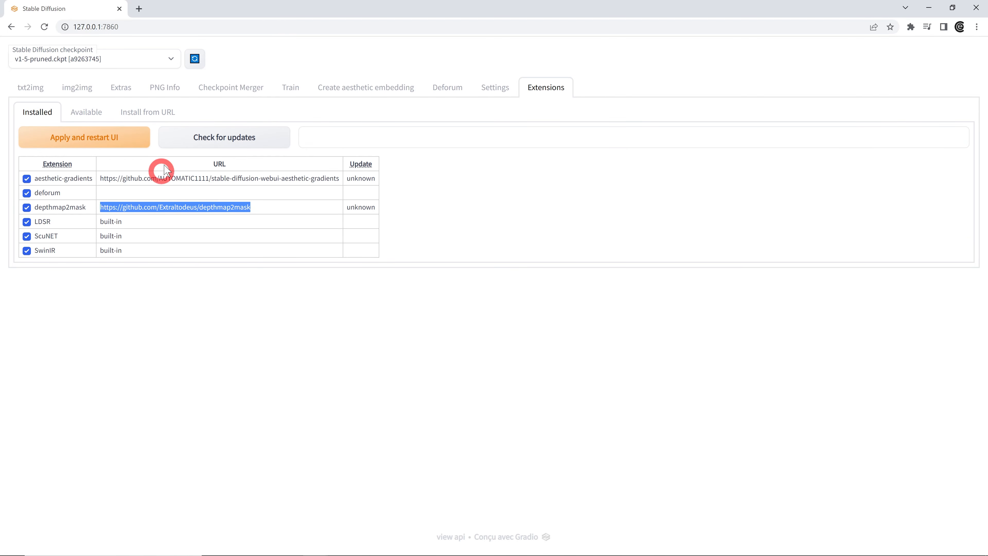
{"action": "left_click", "coordinate": [148, 112]}
{"action": "left_click", "coordinate": [132, 138]}
{"action": "key", "text": "ctrl+v"}
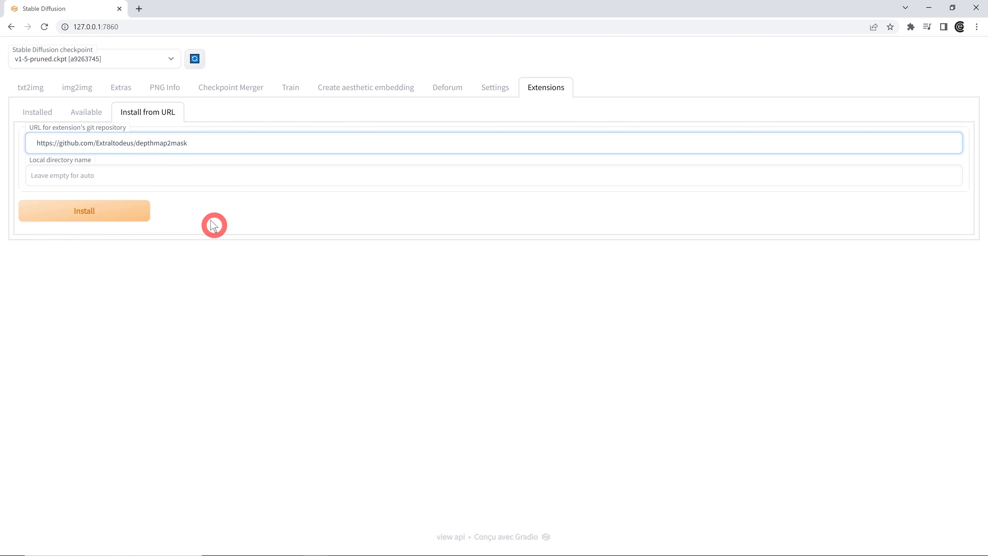
Clear the git repository URL from the extension install form and return to the list of installed extensions
{"action": "left_click", "coordinate": [97, 207]}
{"action": "left_click_drag", "start_coordinate": [195, 143], "coordinate": [15, 150]}
{"action": "key", "text": "BackSpace"}
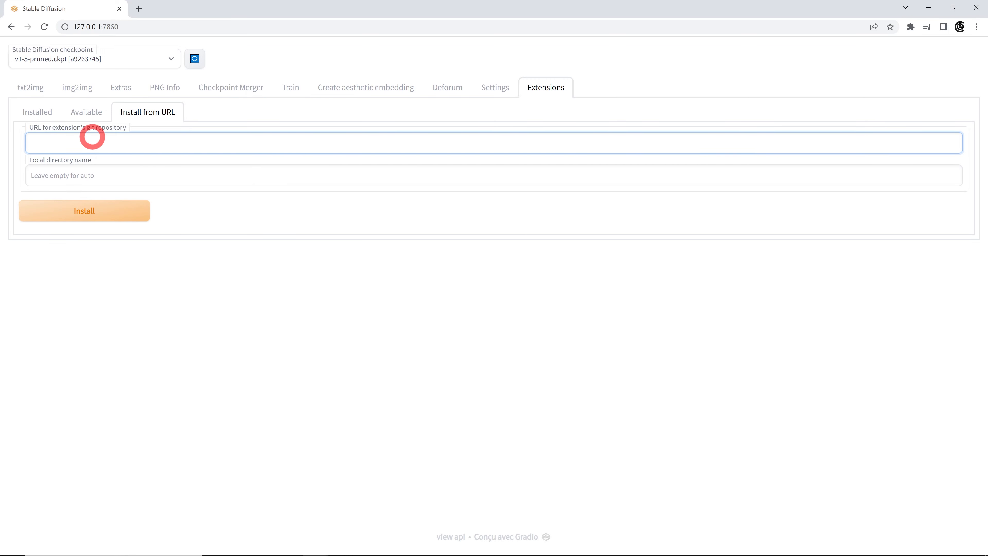
{"action": "left_click", "coordinate": [38, 117]}
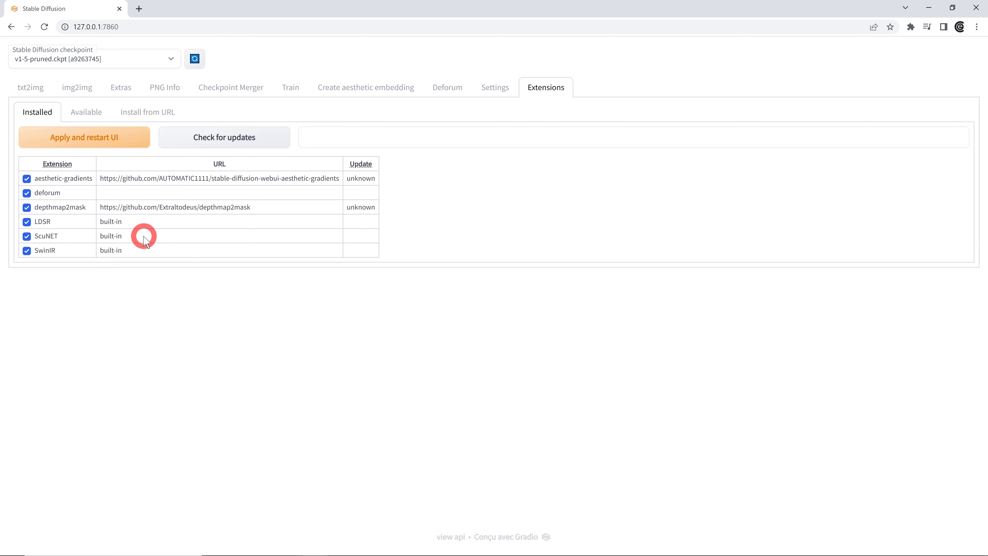
Switch to File Explorer and look inside the midas folder of the stable-diffusion-webui models directory
{"action": "key", "text": "alt+Tab"}
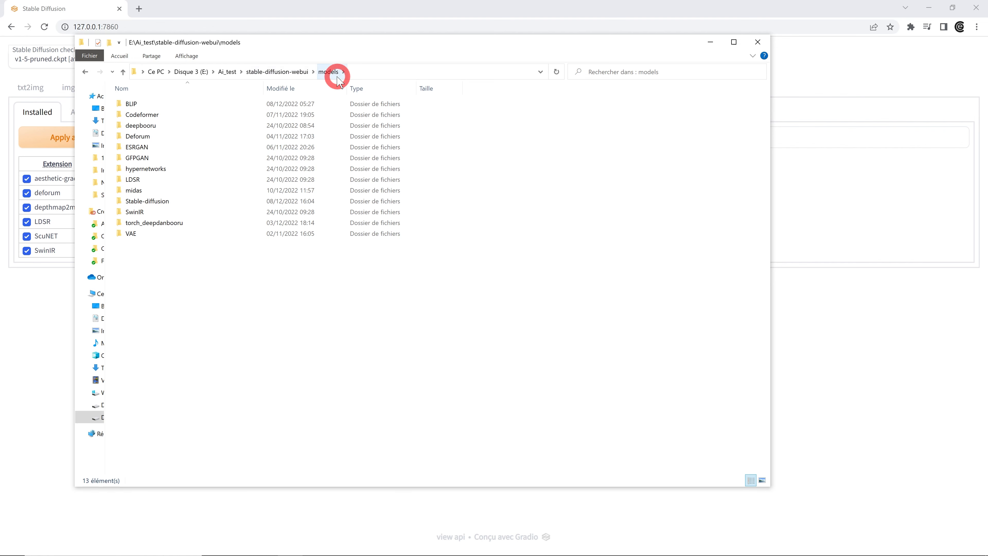
{"action": "double_click", "coordinate": [136, 191]}
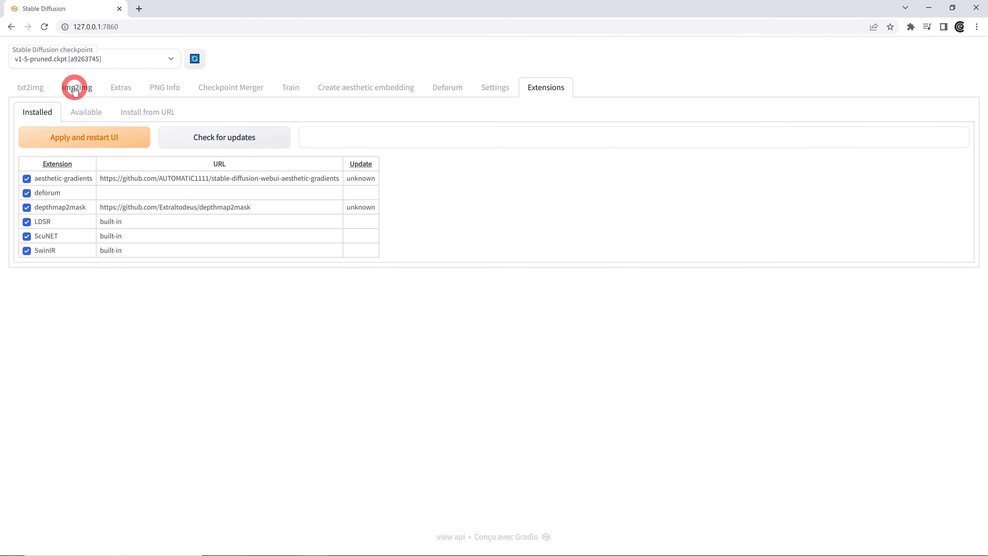
Return to the img2img settings and enable Save depth map for the Depth aware img2img mask script
{"action": "left_click", "coordinate": [73, 88]}
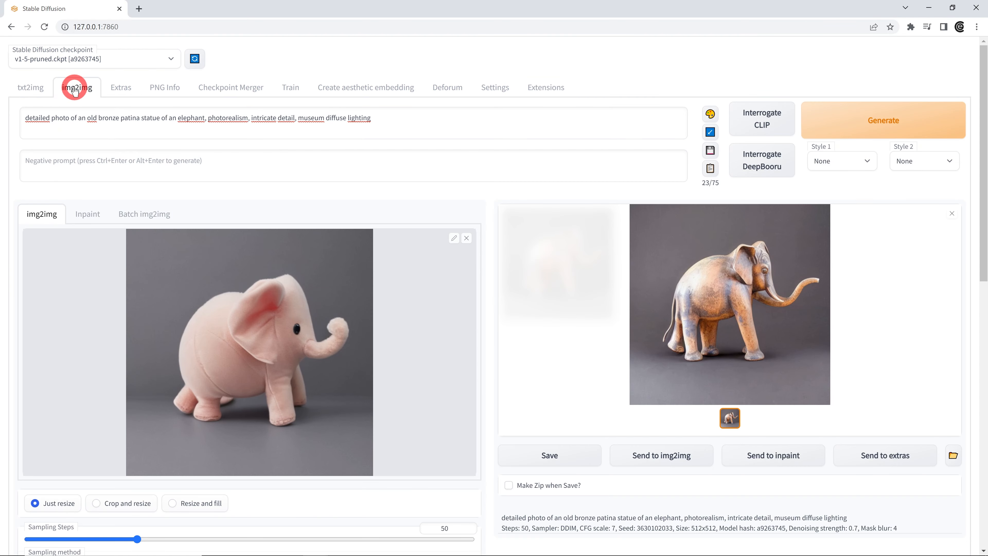
{"action": "scroll", "coordinate": [218, 351], "scroll_direction": "down", "scroll_amount": 14}
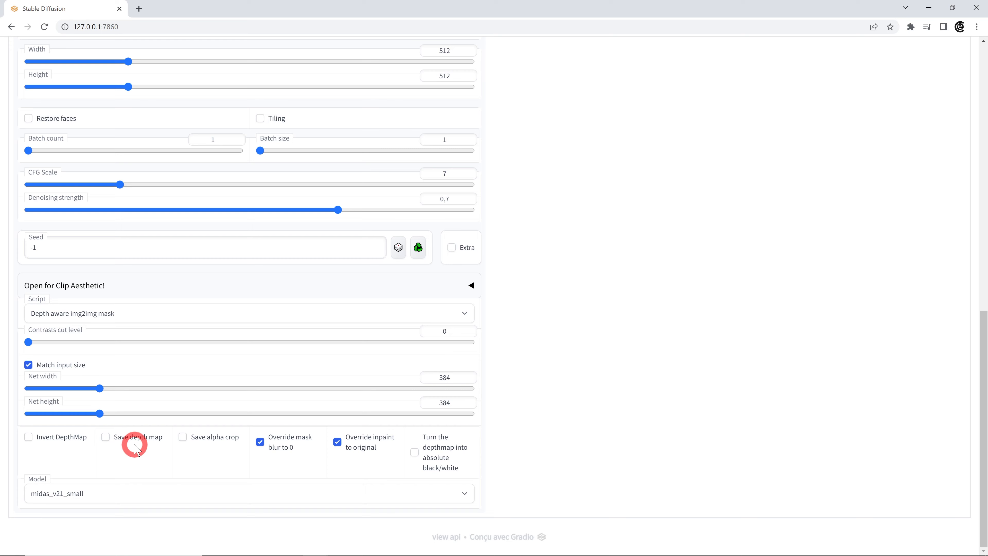
{"action": "left_click", "coordinate": [109, 437]}
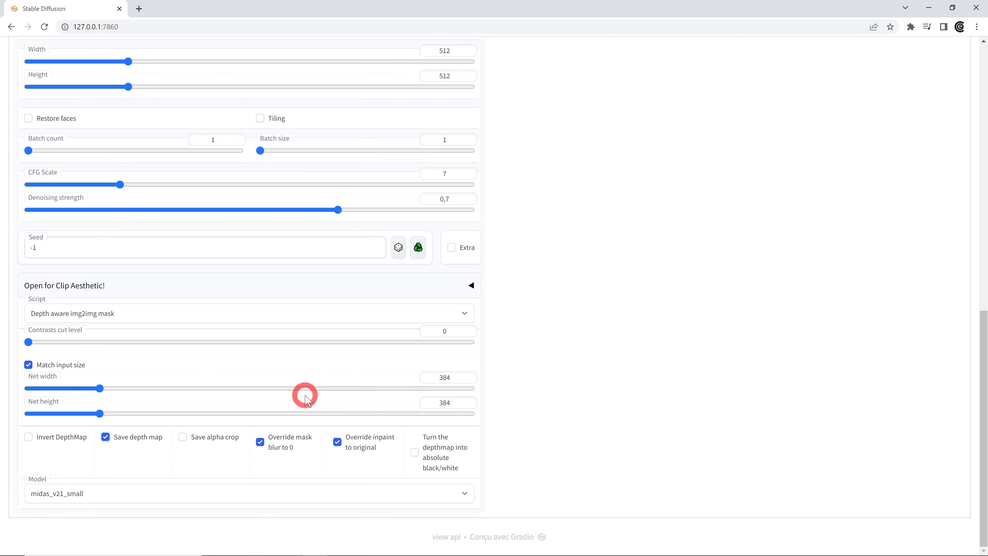
{"action": "scroll", "coordinate": [296, 401], "scroll_direction": "up", "scroll_amount": 1}
{"action": "scroll", "coordinate": [156, 414], "scroll_direction": "down", "scroll_amount": 1}
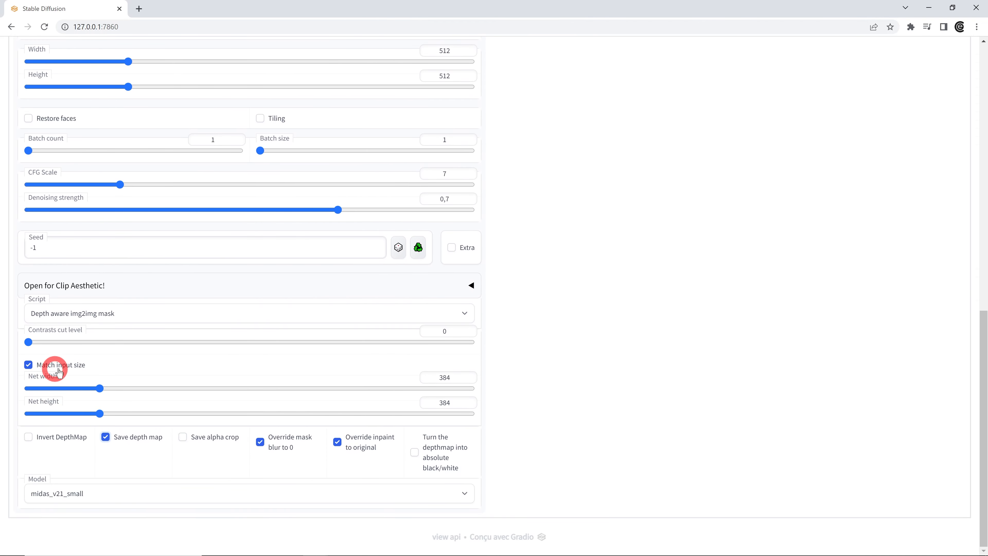
Generate the elephant statue with the depth-aware mask and inspect the resulting image enlarged
{"action": "scroll", "coordinate": [97, 368], "scroll_direction": "up", "scroll_amount": 3}
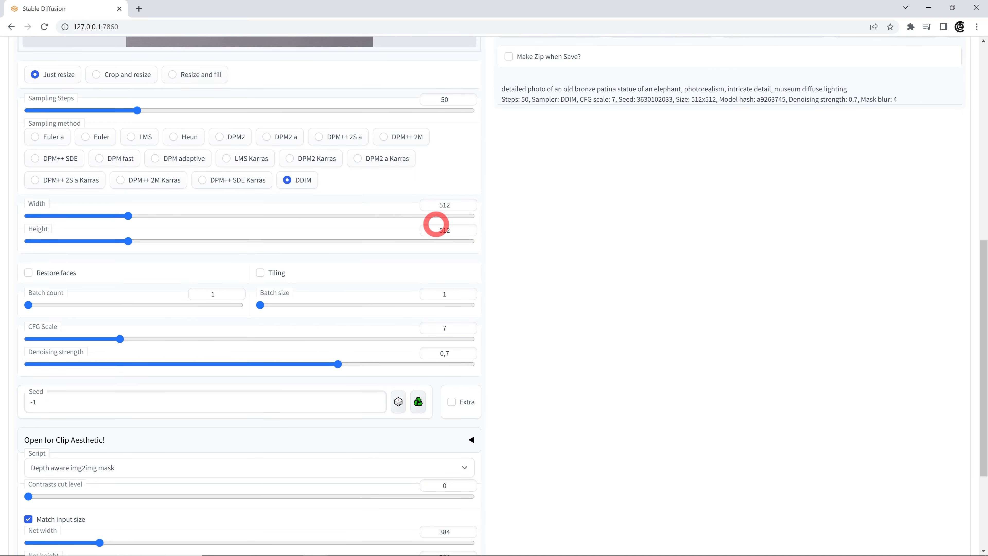
{"action": "scroll", "coordinate": [498, 263], "scroll_direction": "up", "scroll_amount": 7}
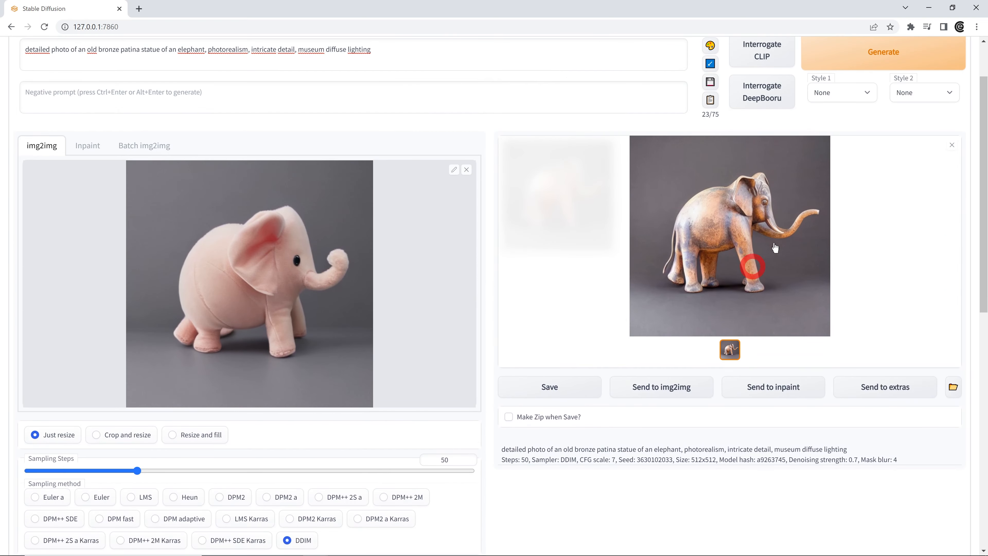
{"action": "left_click", "coordinate": [865, 58]}
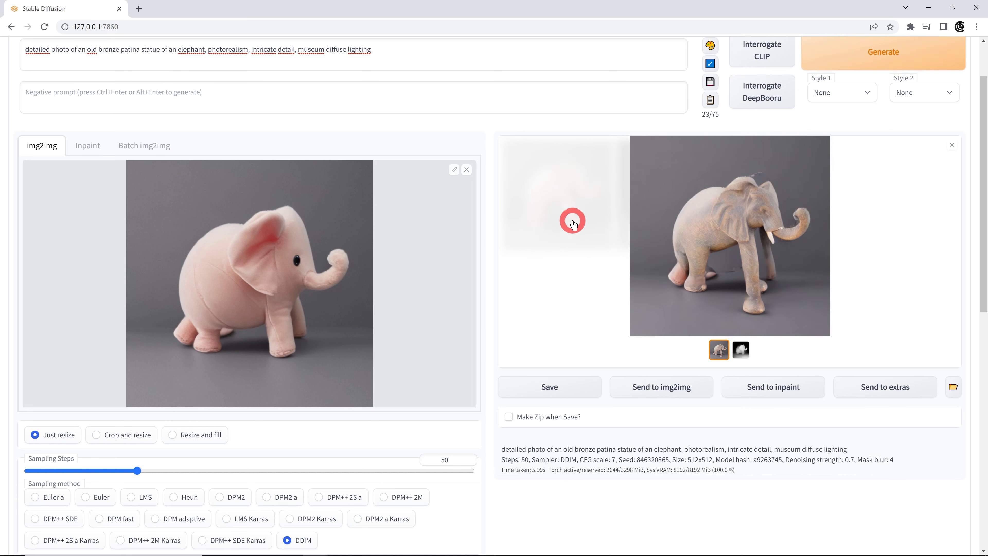
{"action": "left_click", "coordinate": [723, 251]}
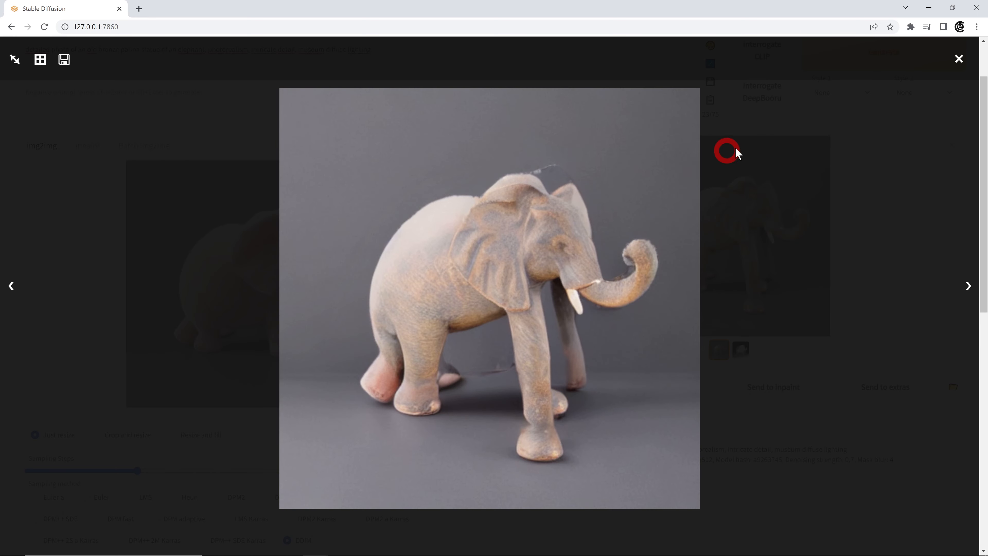
{"action": "left_click", "coordinate": [957, 59]}
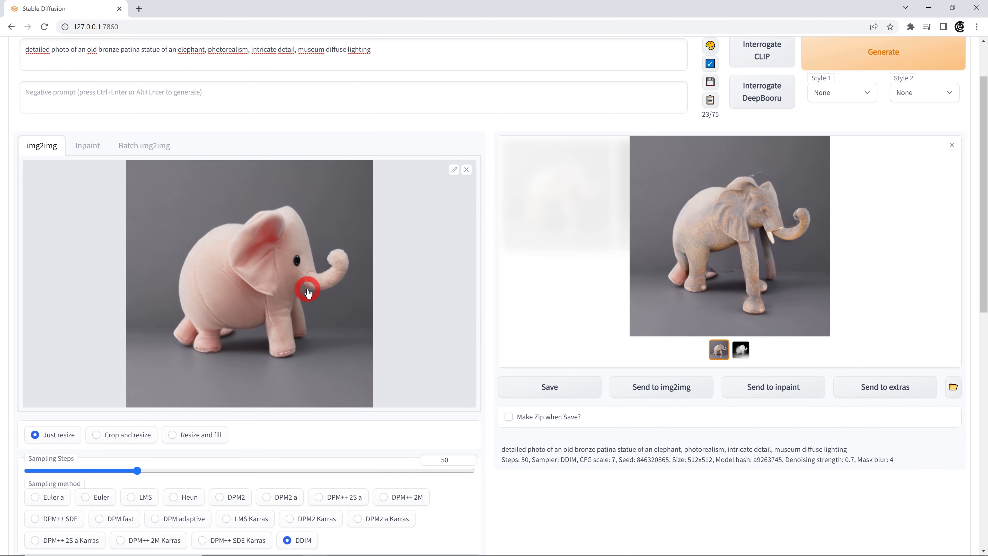
Inspect the saved depth map of the generated elephant enlarged
{"action": "left_click", "coordinate": [740, 349]}
{"action": "left_click", "coordinate": [731, 277]}
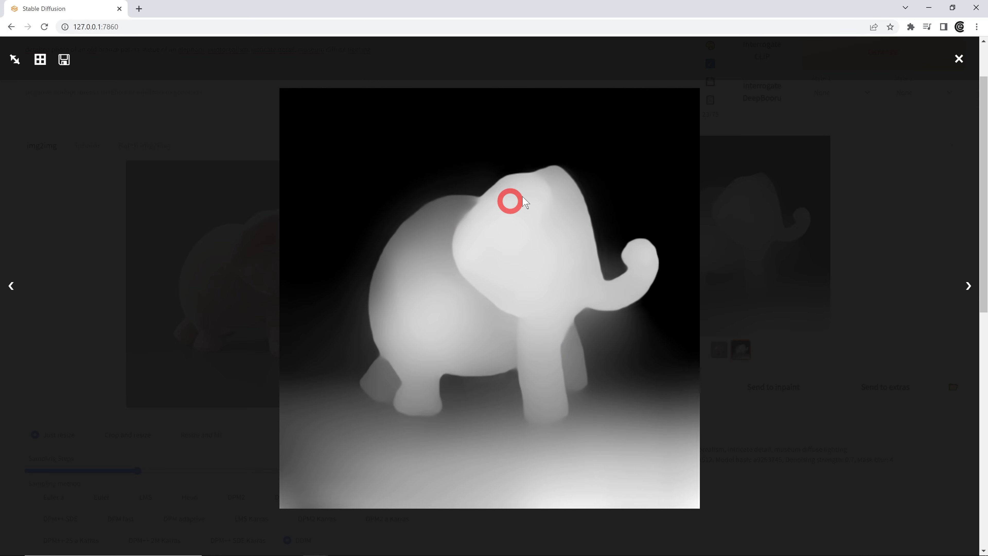
{"action": "left_click", "coordinate": [305, 239]}
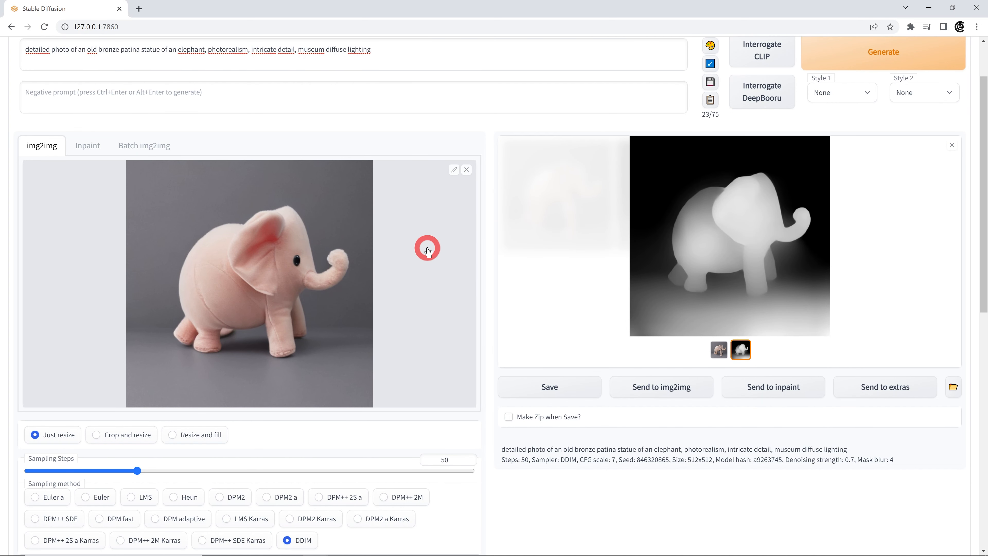
Reuse the seed of the last generated image and raise the Contrasts cut level to 128
{"action": "scroll", "coordinate": [342, 286], "scroll_direction": "down", "scroll_amount": 10}
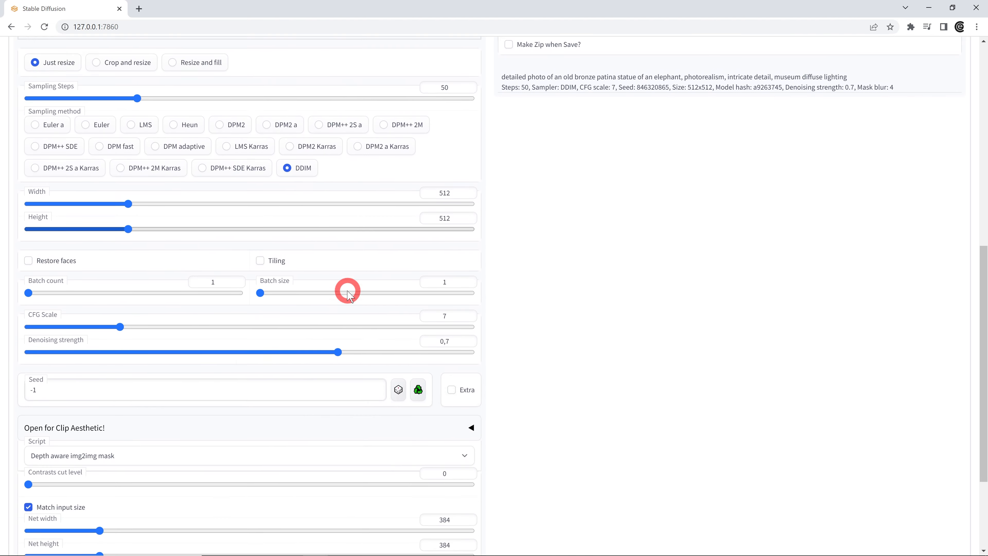
{"action": "scroll", "coordinate": [347, 296], "scroll_direction": "down", "scroll_amount": 1}
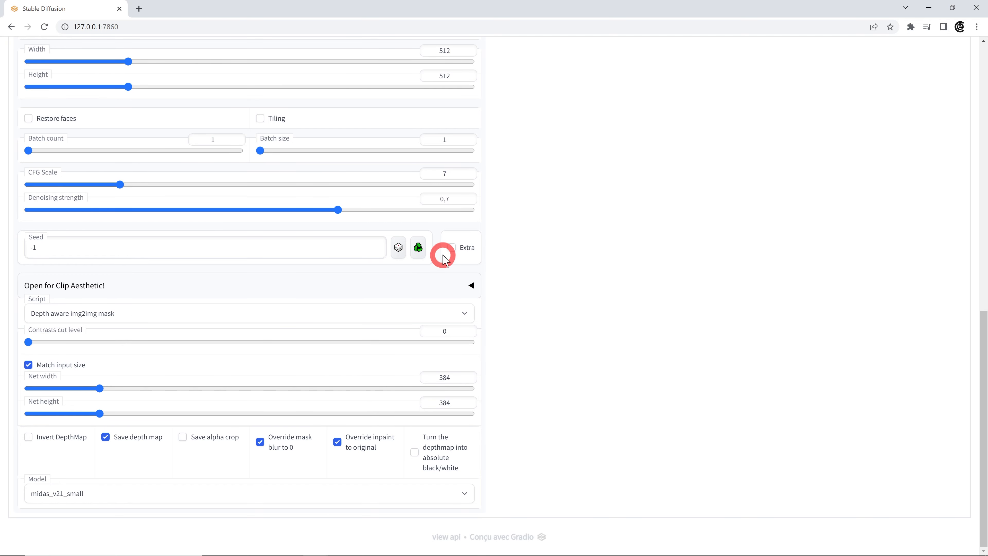
{"action": "left_click", "coordinate": [418, 248]}
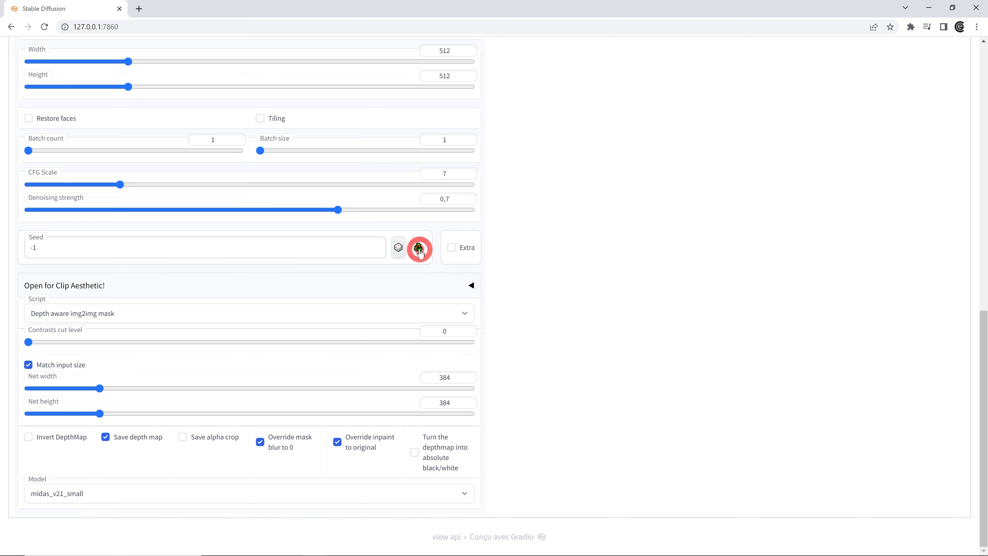
{"action": "left_click", "coordinate": [32, 342]}
{"action": "left_click_drag", "start_coordinate": [36, 344], "coordinate": [264, 359]}
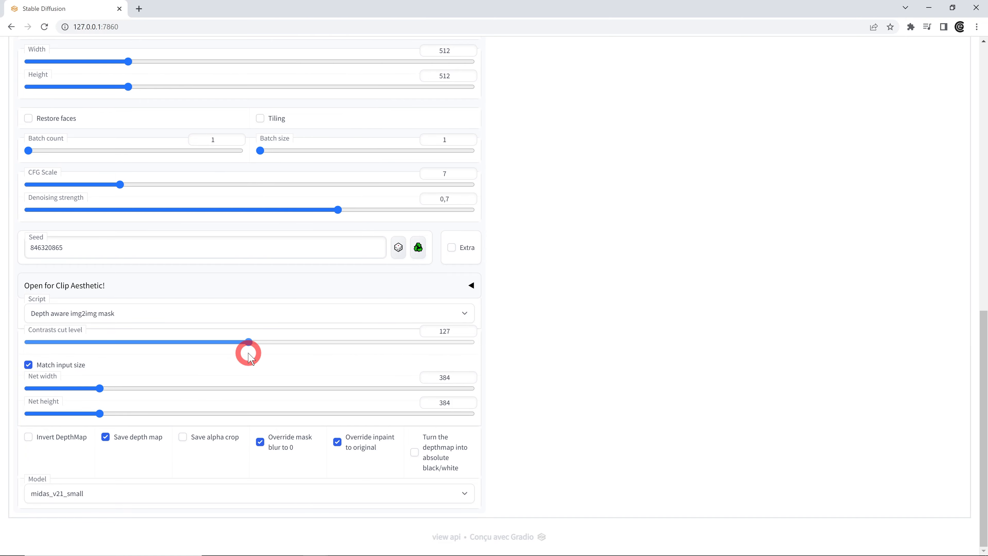
View the previous depth map enlarged, close it and generate the elephant statue with the raised Contrasts cut level
{"action": "scroll", "coordinate": [262, 342], "scroll_direction": "up", "scroll_amount": 12}
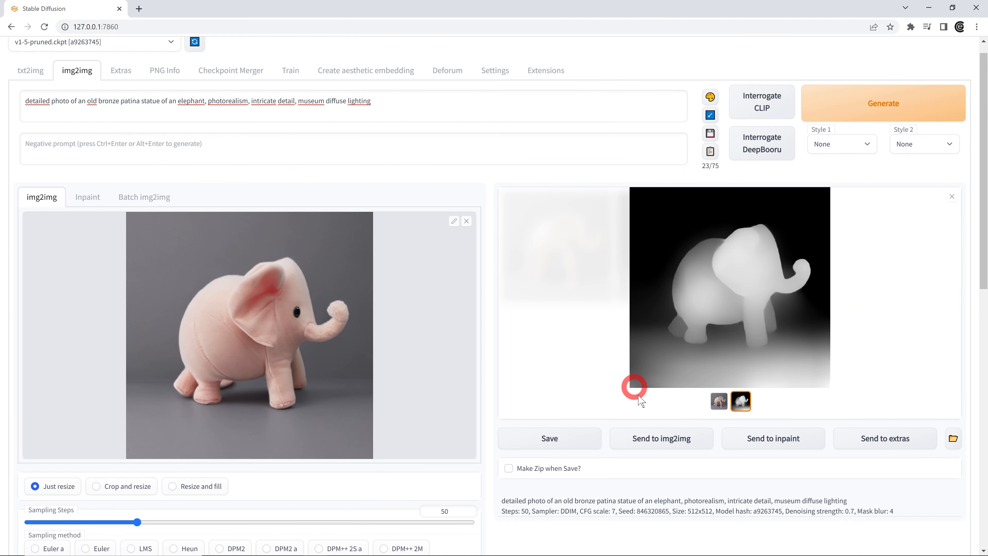
{"action": "left_click", "coordinate": [740, 404]}
{"action": "left_click", "coordinate": [727, 310]}
{"action": "left_click", "coordinate": [507, 301]}
{"action": "left_click", "coordinate": [839, 106]}
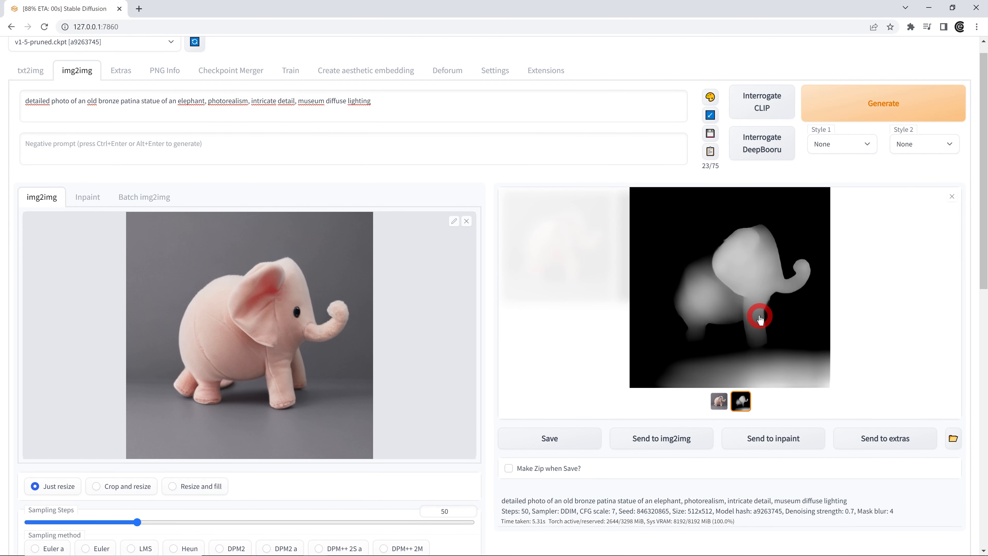
Inspect the new depth map and the matching elephant image enlarged, one after the other
{"action": "left_click", "coordinate": [709, 283]}
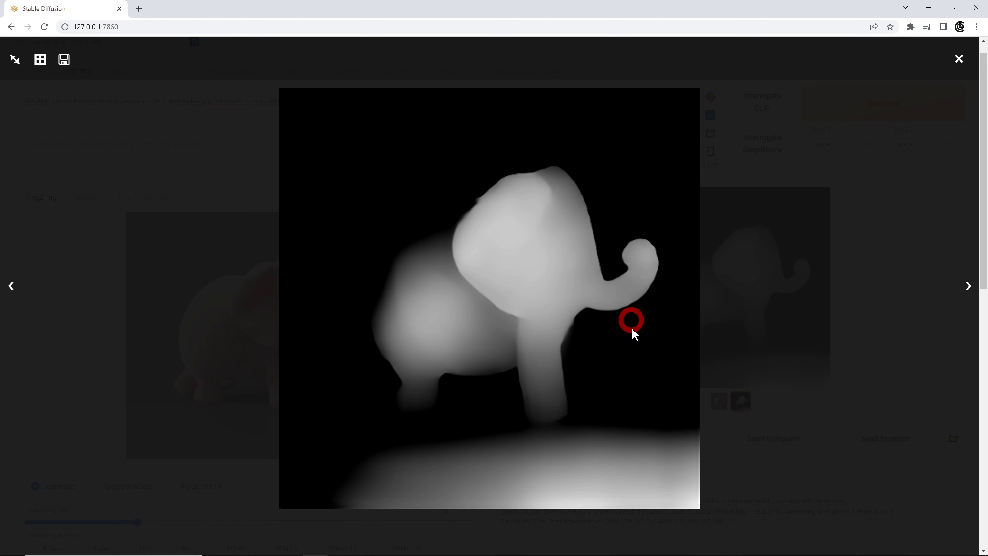
{"action": "left_click", "coordinate": [418, 404]}
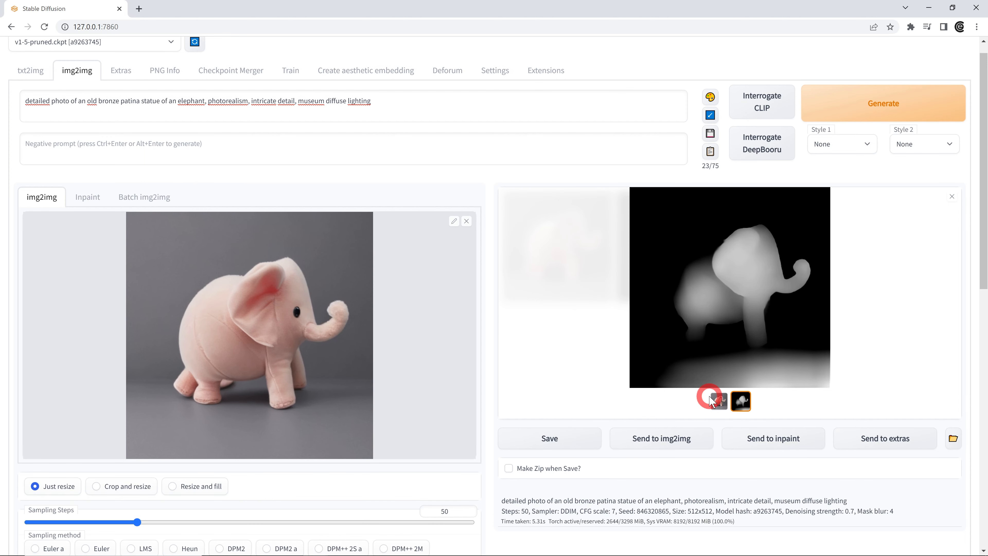
{"action": "left_click", "coordinate": [719, 400]}
{"action": "left_click", "coordinate": [769, 302]}
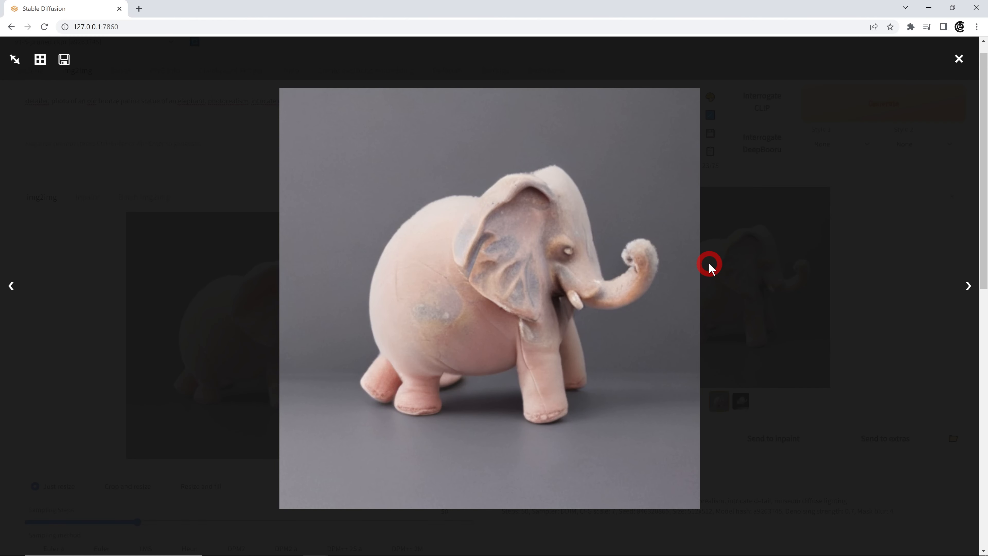
{"action": "left_click", "coordinate": [569, 352]}
Set the Contrasts cut level back to 0 and compare the last elephant image with its depth map
{"action": "scroll", "coordinate": [310, 399], "scroll_direction": "down", "scroll_amount": 12}
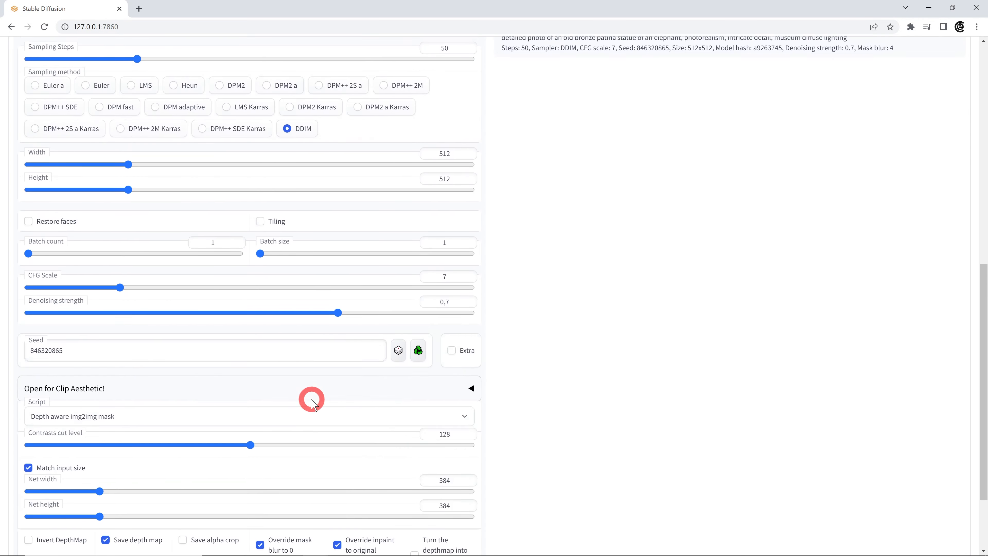
{"action": "left_click_drag", "start_coordinate": [249, 341], "coordinate": [20, 342]}
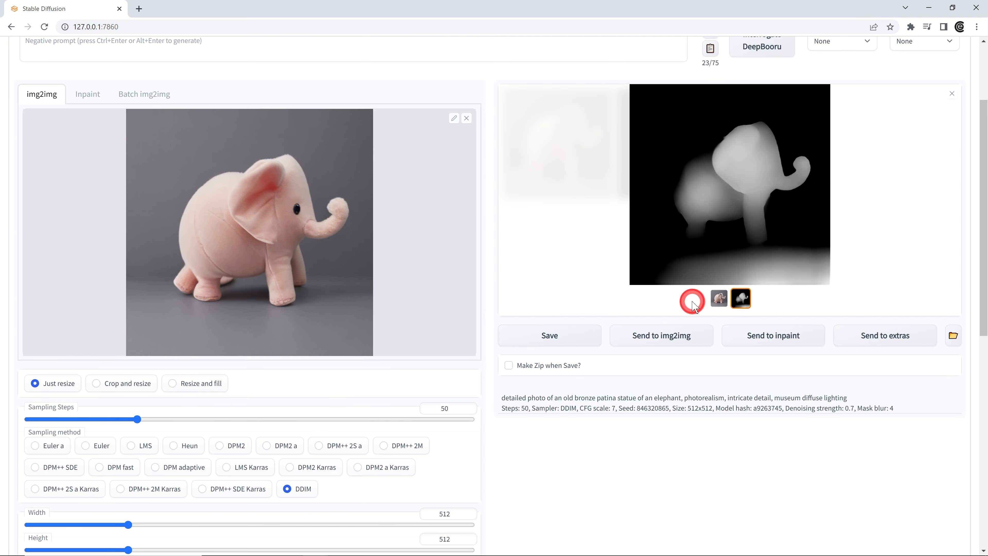
{"action": "left_click", "coordinate": [719, 298]}
{"action": "left_click", "coordinate": [741, 298]}
{"action": "left_click", "coordinate": [720, 300]}
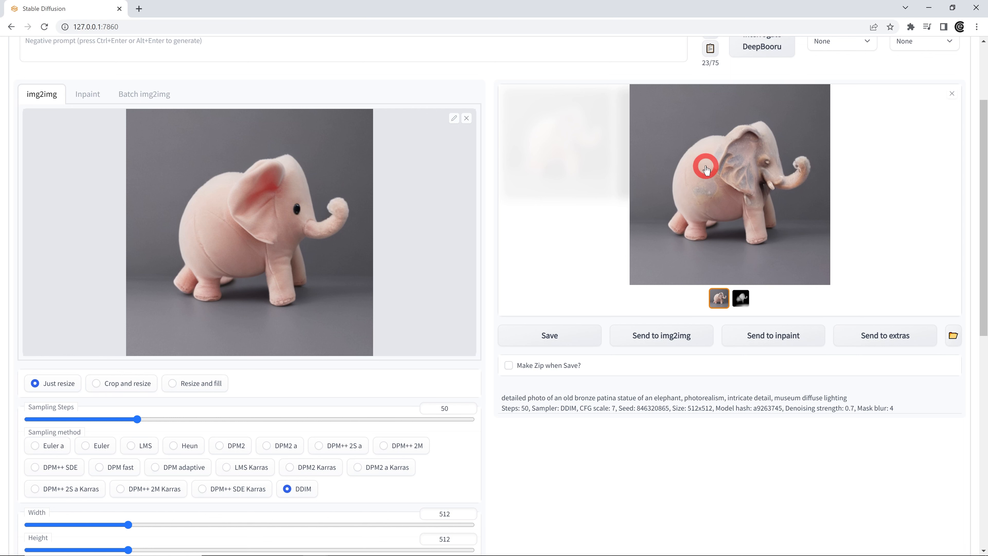
Turn the depth map into absolute black/white, regenerate the elephant statue and inspect the resulting mask enlarged
{"action": "scroll", "coordinate": [309, 413], "scroll_direction": "down", "scroll_amount": 12}
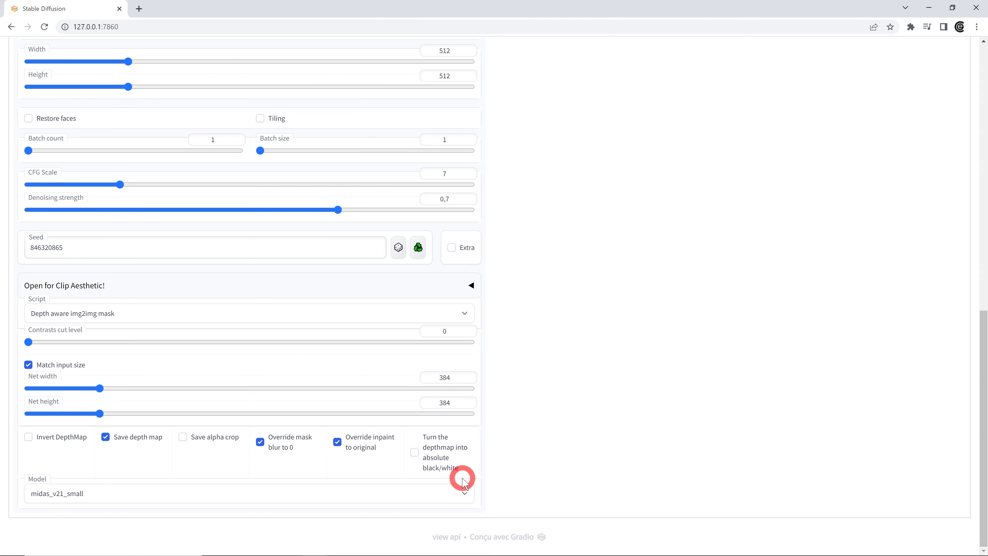
{"action": "scroll", "coordinate": [467, 441], "scroll_direction": "up", "scroll_amount": 10}
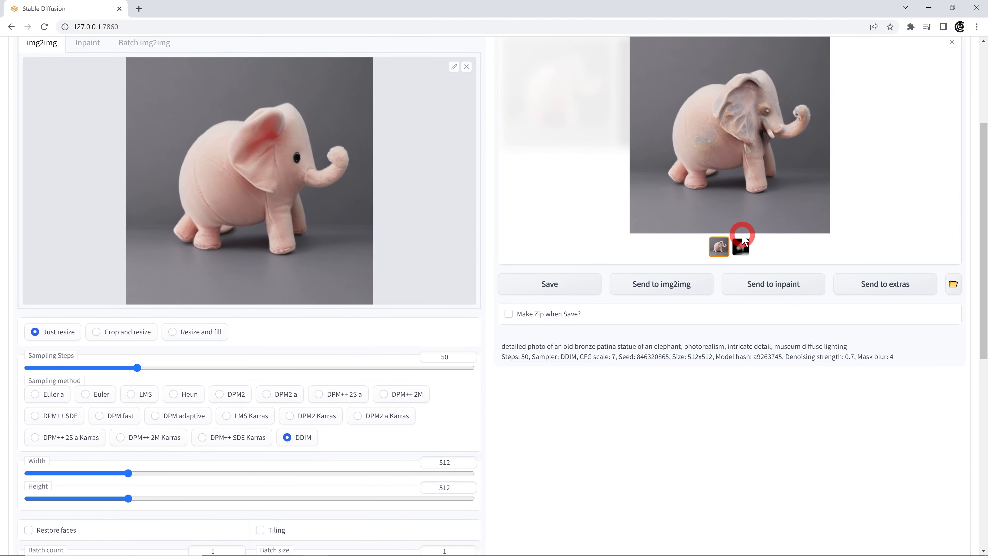
{"action": "left_click", "coordinate": [741, 246]}
{"action": "scroll", "coordinate": [352, 426], "scroll_direction": "down", "scroll_amount": 10}
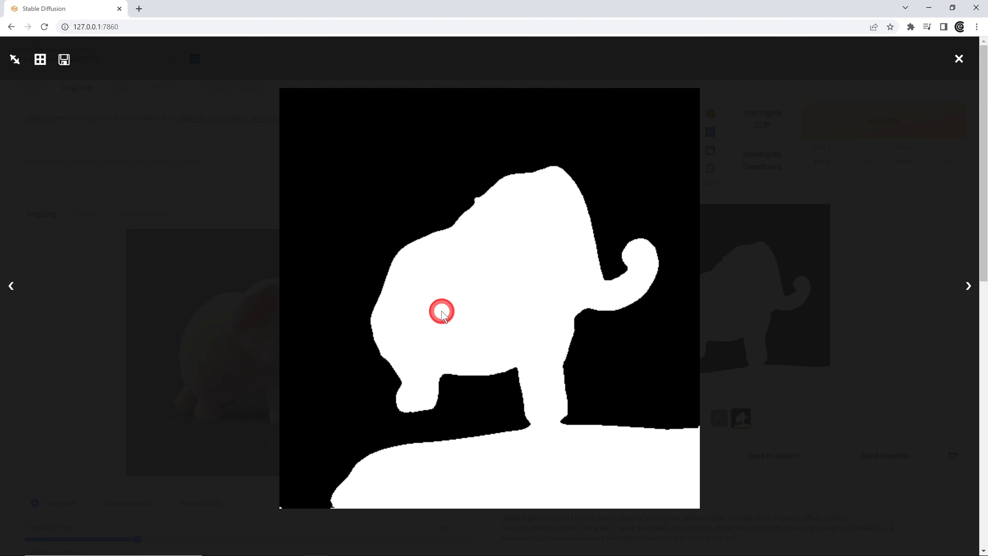
{"action": "left_click", "coordinate": [442, 311]}
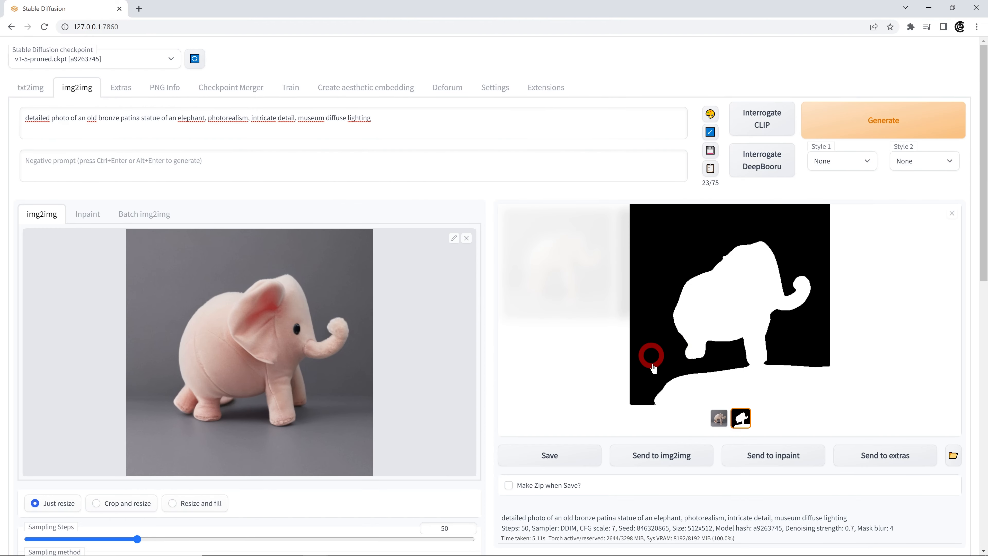
Inspect the elephant image generated with the black/white mask enlarged and close the enlarged view
{"action": "left_click", "coordinate": [719, 417]}
{"action": "left_click", "coordinate": [742, 325]}
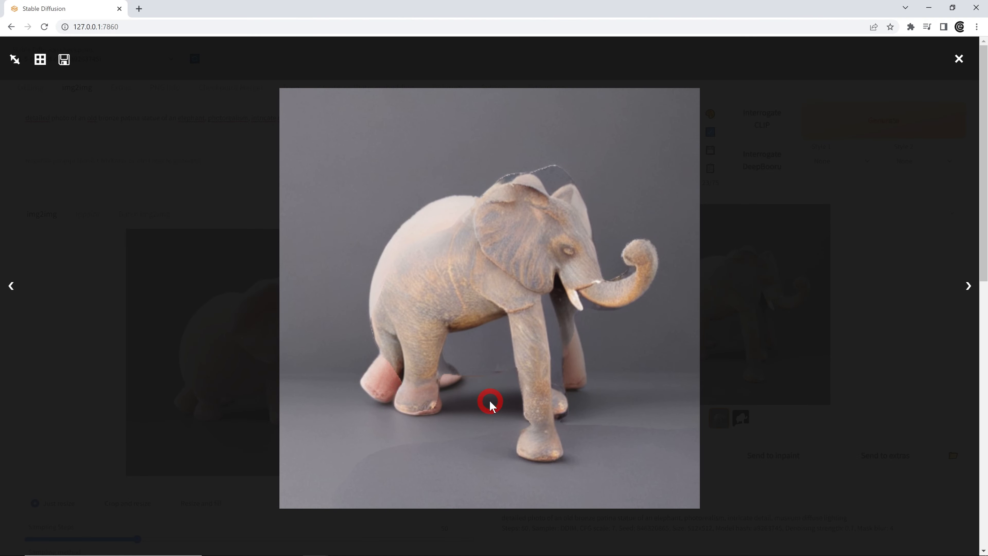
{"action": "left_click", "coordinate": [671, 296]}
{"action": "scroll", "coordinate": [369, 319], "scroll_direction": "down", "scroll_amount": 10}
{"action": "scroll", "coordinate": [373, 307], "scroll_direction": "up", "scroll_amount": 5}
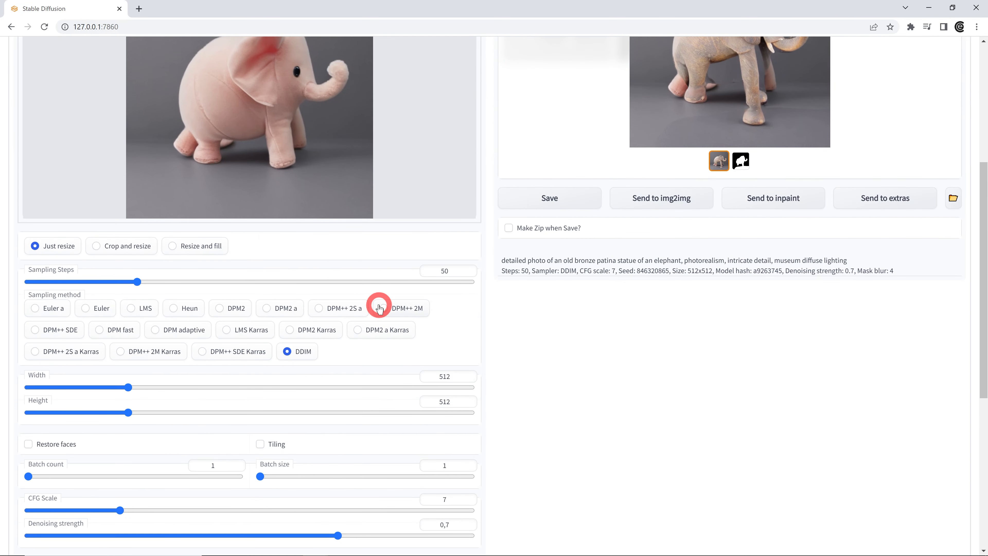
Examine the legs and head of the black/white-mask elephant in another enlarged view
{"action": "scroll", "coordinate": [381, 306], "scroll_direction": "up", "scroll_amount": 4}
{"action": "left_click", "coordinate": [717, 288]}
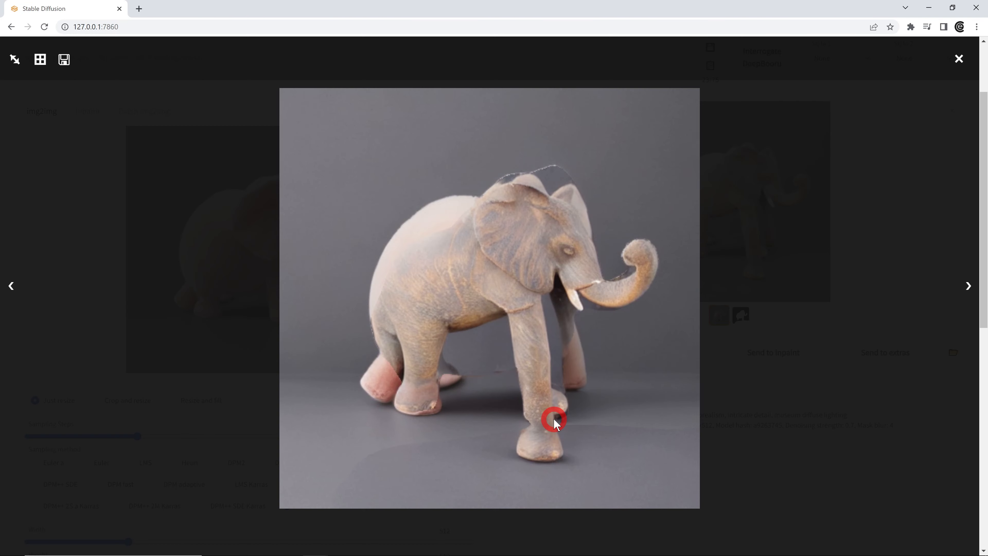
{"action": "left_click", "coordinate": [535, 464]}
Turn off the absolute black/white depth map option, set the depth model to midas_v21 and regenerate the elephant statue
{"action": "scroll", "coordinate": [375, 373], "scroll_direction": "down", "scroll_amount": 10}
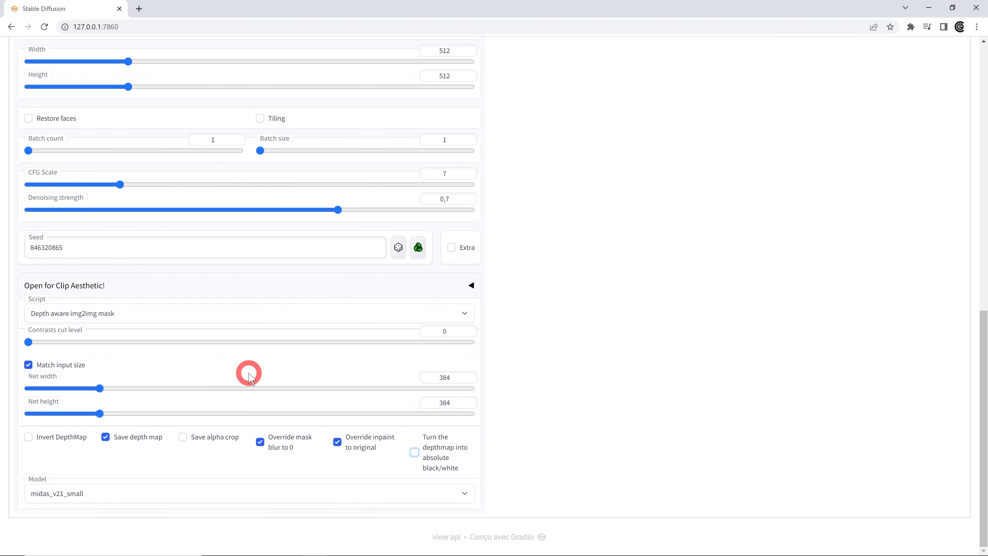
{"action": "left_click", "coordinate": [111, 494]}
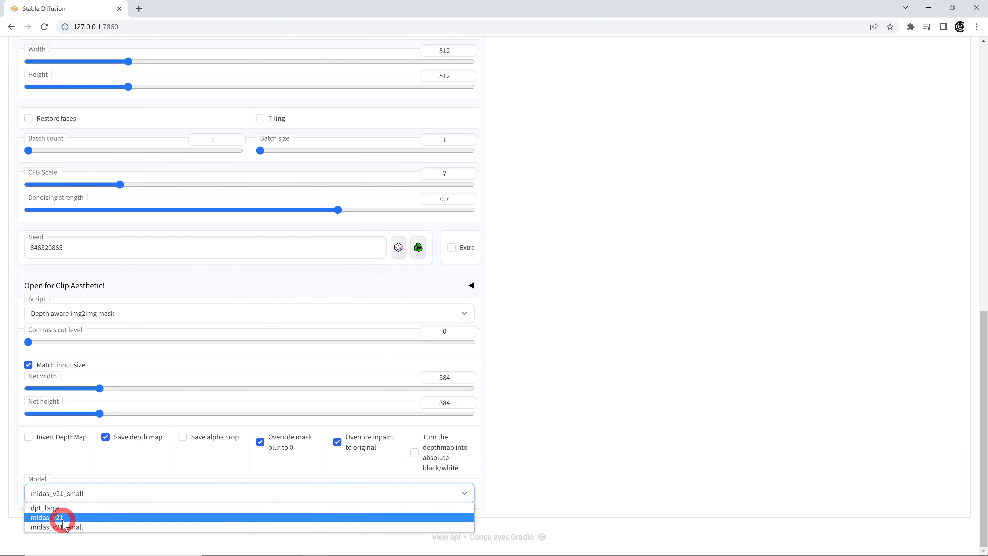
{"action": "left_click", "coordinate": [74, 518]}
{"action": "scroll", "coordinate": [176, 430], "scroll_direction": "up", "scroll_amount": 10}
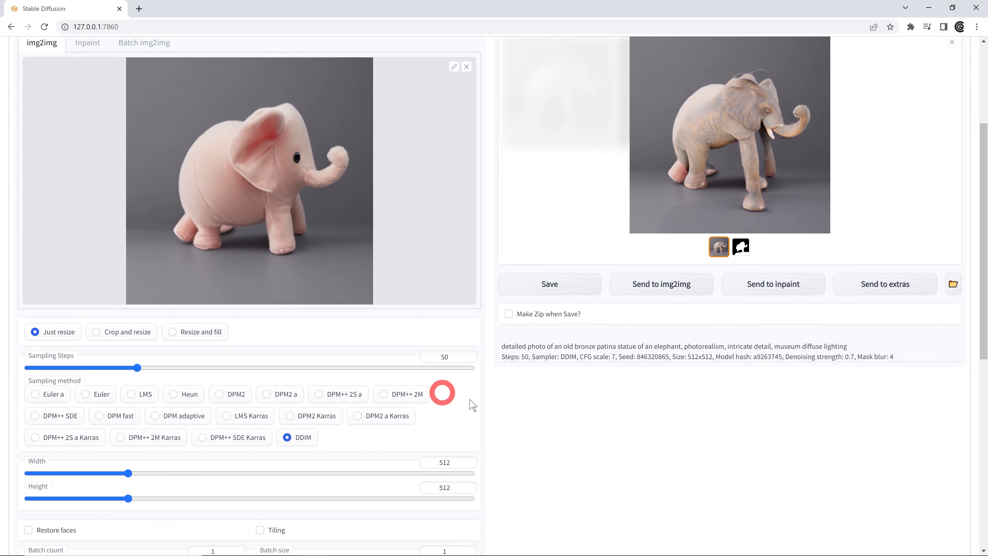
{"action": "scroll", "coordinate": [781, 407], "scroll_direction": "up", "scroll_amount": 5}
{"action": "left_click", "coordinate": [860, 121]}
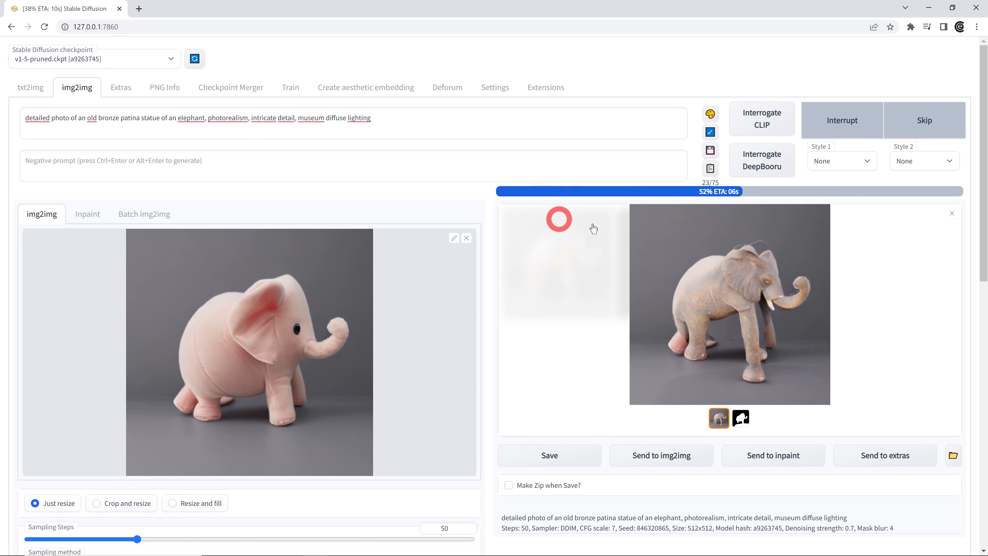
Inspect the elephant image generated with midas_v21 and its depth map, each enlarged
{"action": "left_click", "coordinate": [701, 324]}
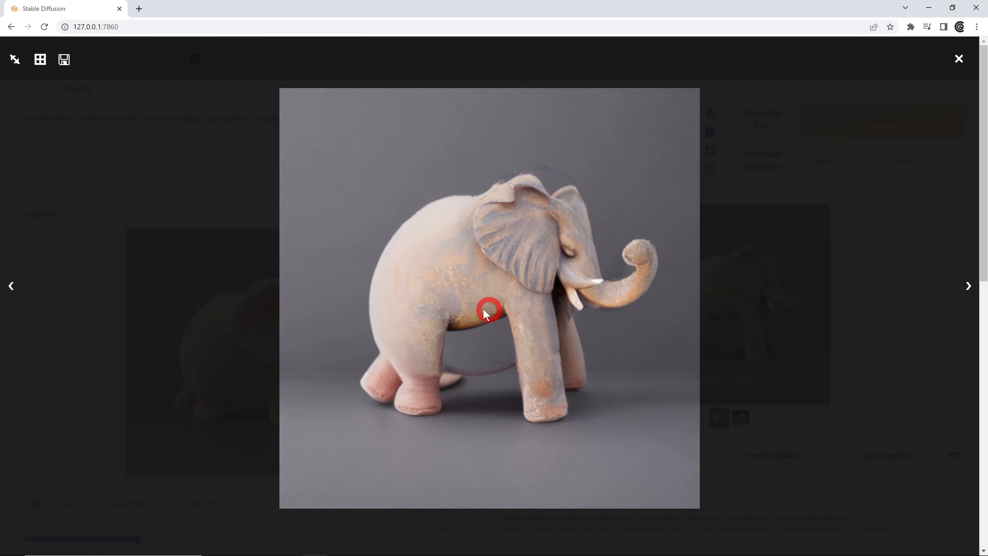
{"action": "left_click", "coordinate": [538, 247]}
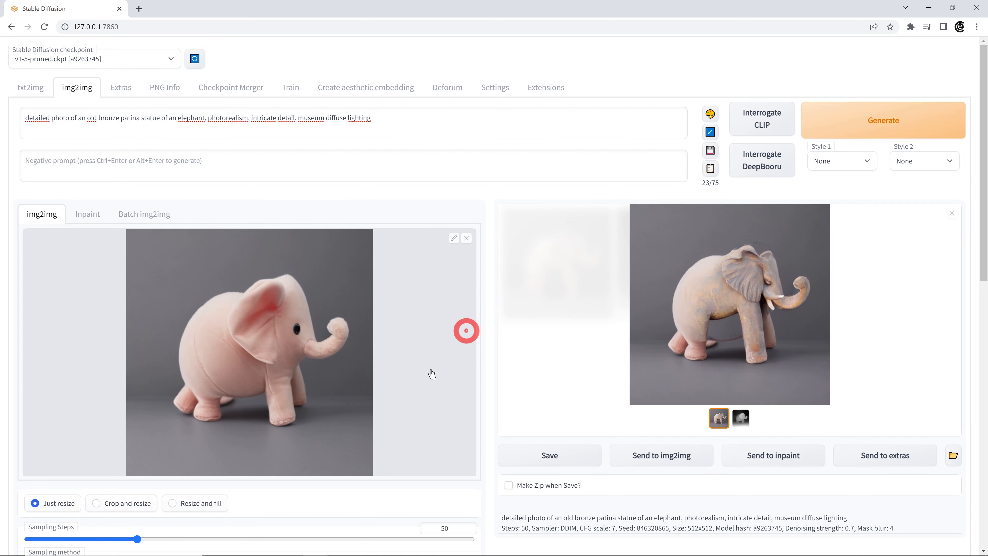
{"action": "scroll", "coordinate": [440, 371], "scroll_direction": "down", "scroll_amount": 5}
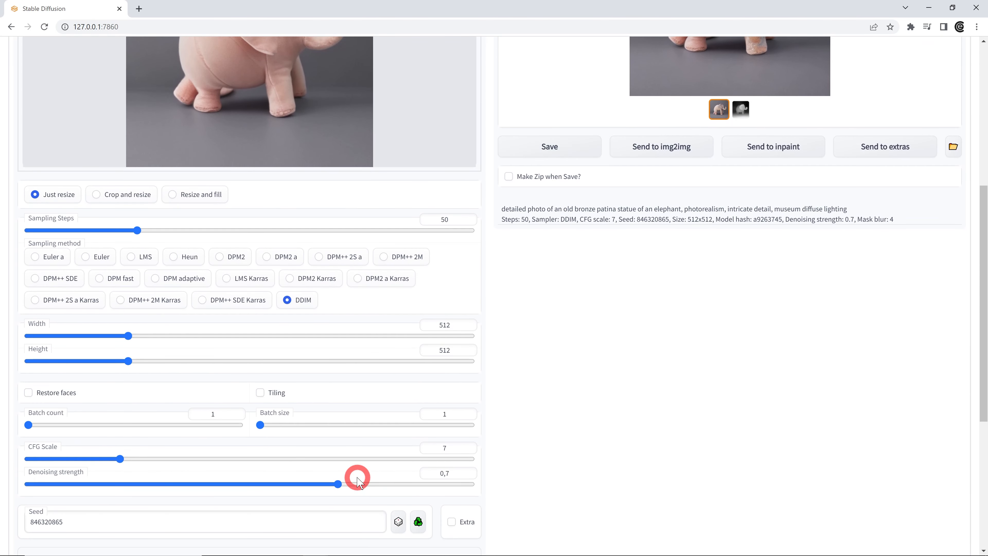
{"action": "scroll", "coordinate": [486, 323], "scroll_direction": "up", "scroll_amount": 5}
{"action": "left_click", "coordinate": [753, 253]}
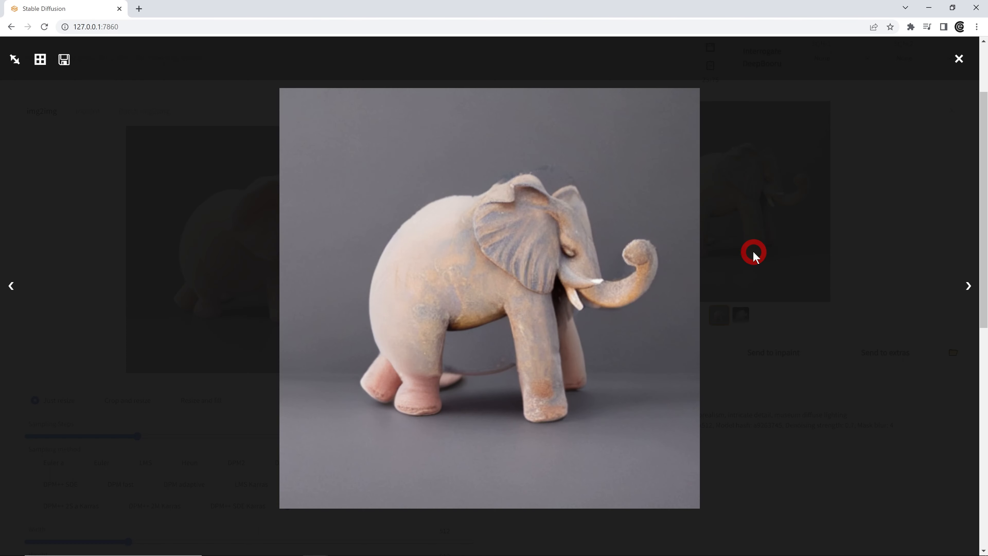
{"action": "left_click", "coordinate": [594, 311]}
{"action": "left_click", "coordinate": [741, 315]}
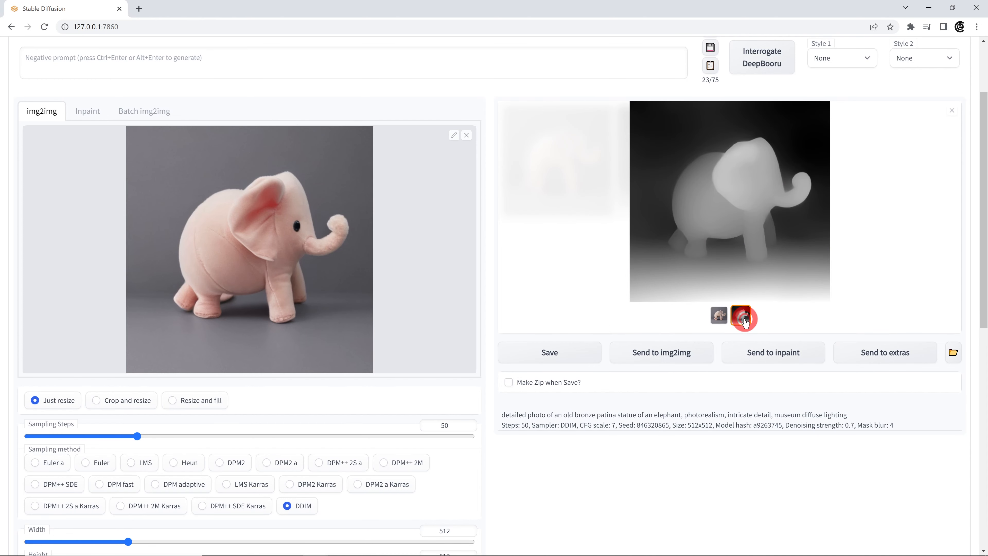
{"action": "left_click", "coordinate": [741, 234]}
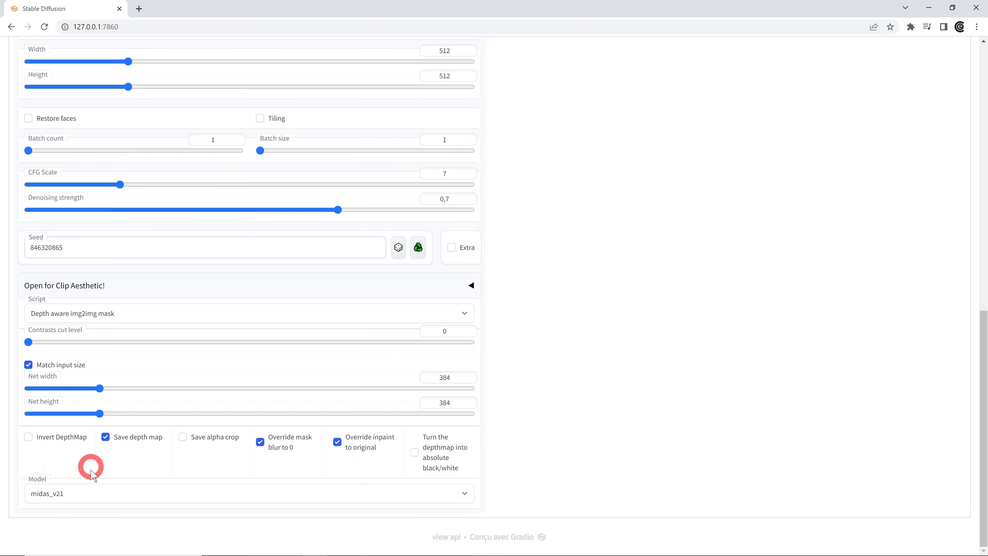
Switch the depth model to dpt_large and regenerate the elephant statue
{"action": "left_click", "coordinate": [92, 493]}
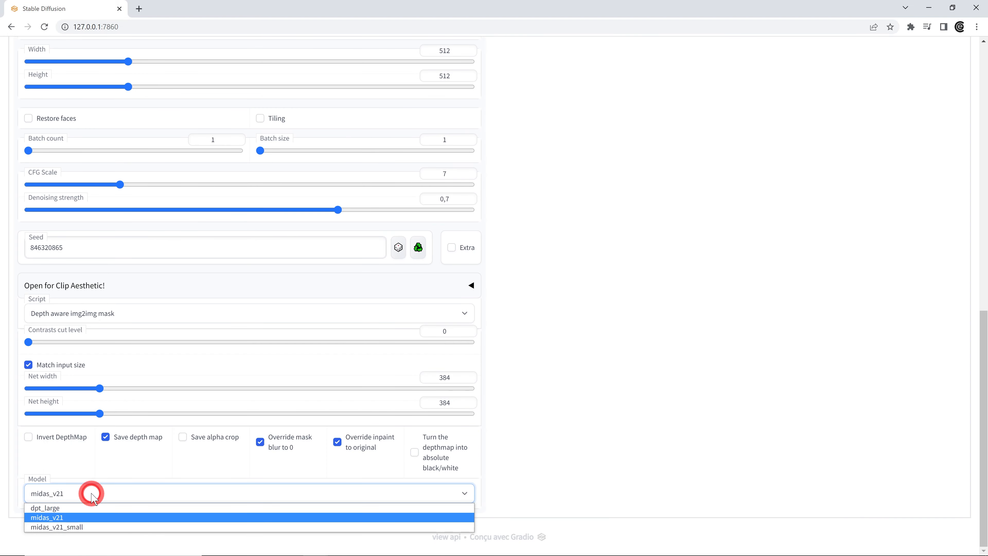
{"action": "left_click", "coordinate": [83, 508]}
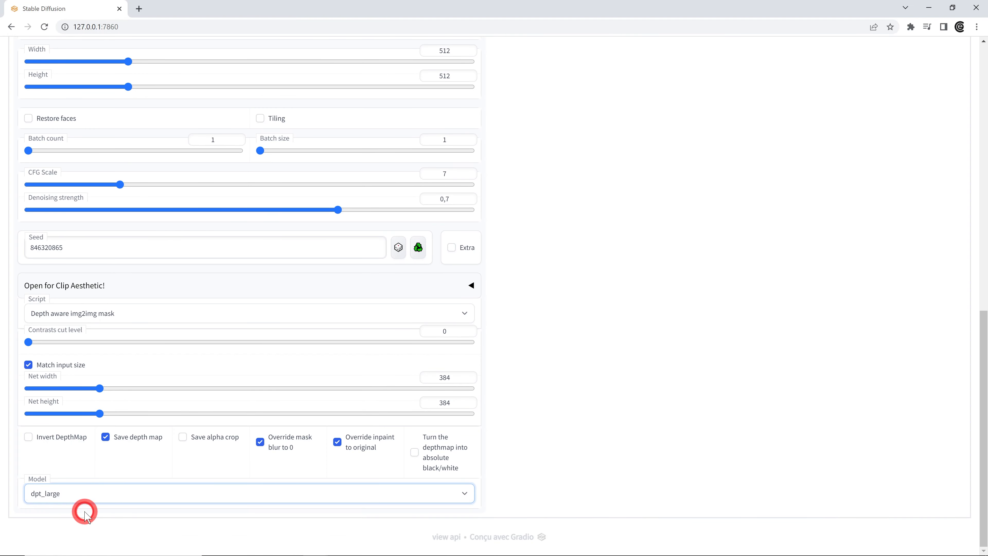
{"action": "left_click", "coordinate": [234, 465]}
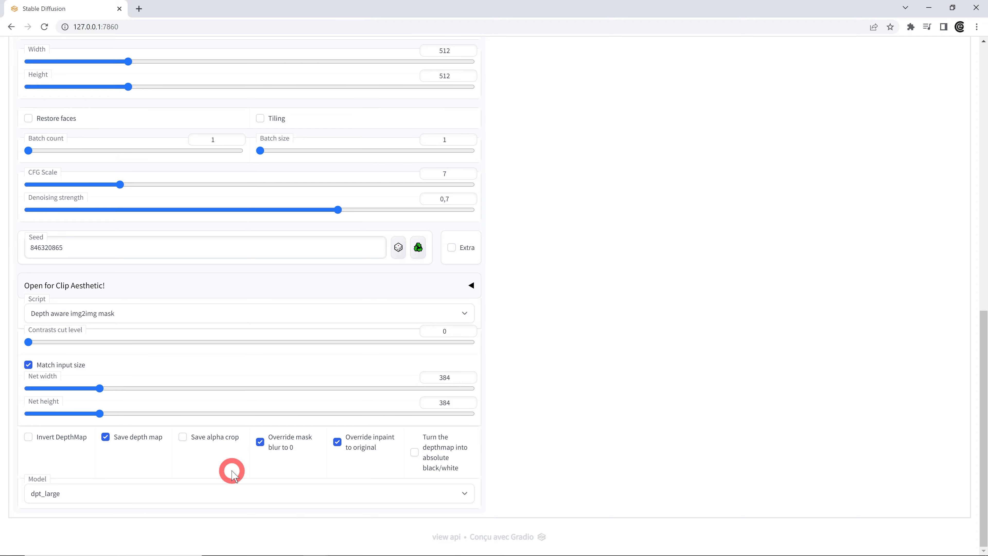
{"action": "scroll", "coordinate": [230, 479], "scroll_direction": "up", "scroll_amount": 20}
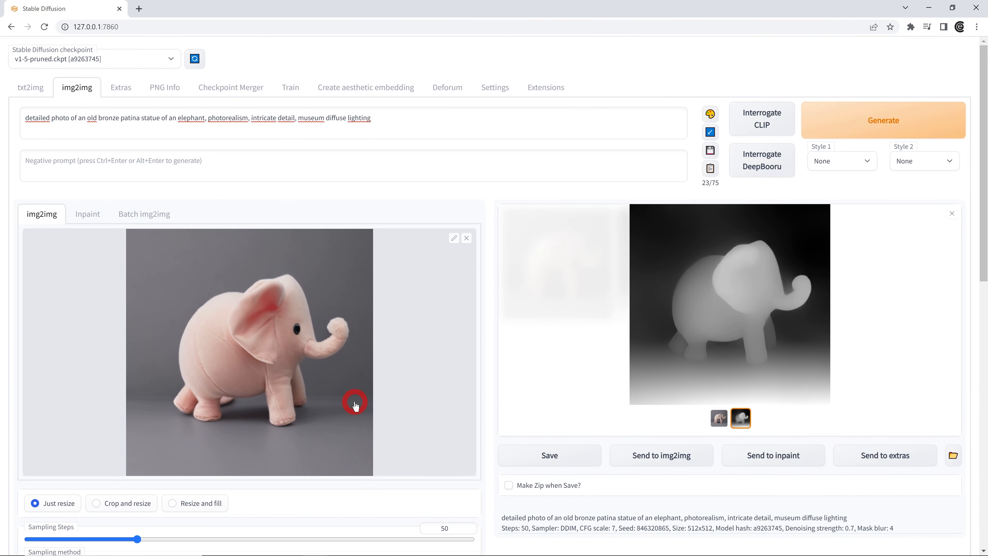
{"action": "left_click", "coordinate": [842, 125]}
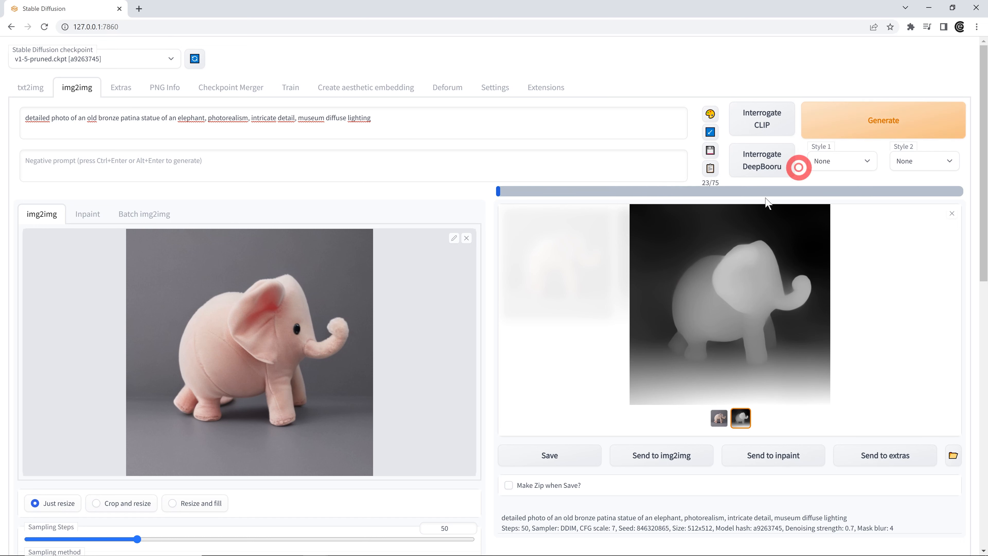
Inspect the dpt_large depth map enlarged and view the elephant image generated with it
{"action": "left_click", "coordinate": [624, 298]}
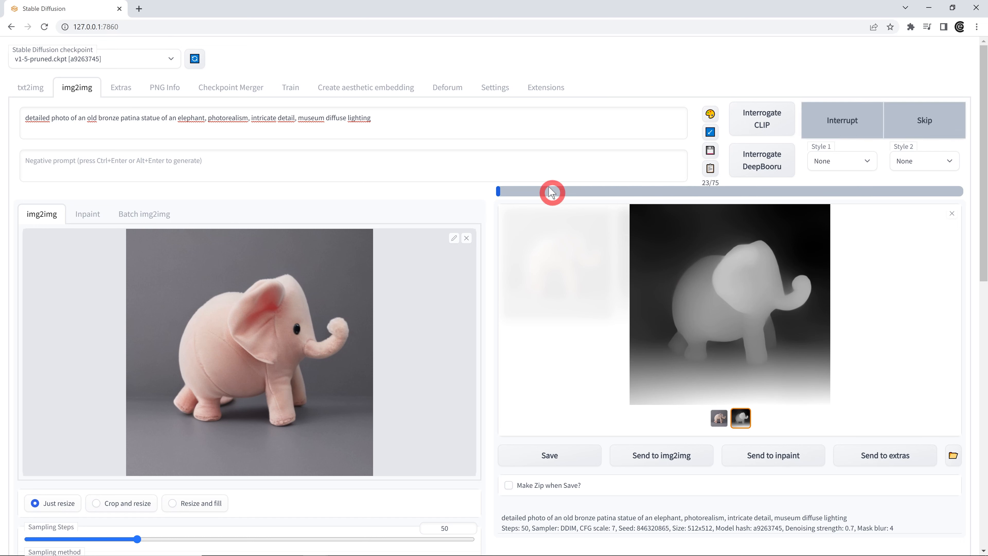
{"action": "left_click", "coordinate": [522, 210]}
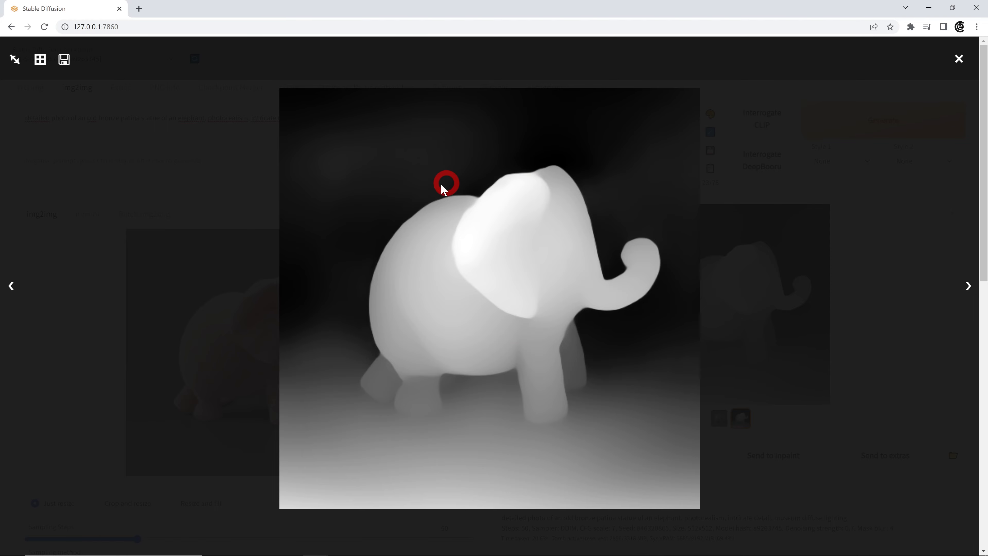
{"action": "left_click", "coordinate": [940, 90]}
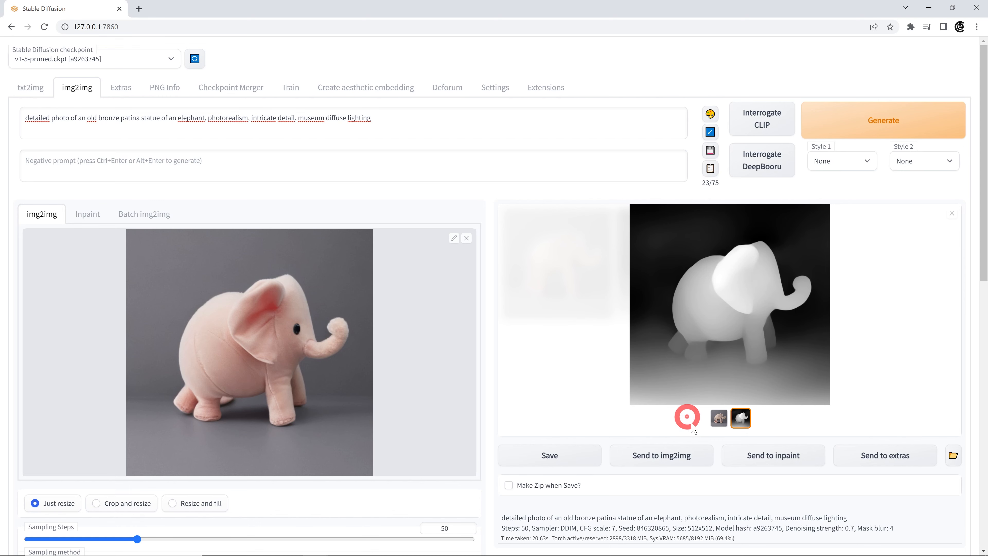
{"action": "left_click", "coordinate": [718, 426]}
{"action": "left_click", "coordinate": [761, 325]}
{"action": "left_click", "coordinate": [760, 326]}
Set the denoising strength to 0.6, generate the statue without the depth mask script for comparison and inspect it enlarged
{"action": "scroll", "coordinate": [375, 342], "scroll_direction": "down", "scroll_amount": 10}
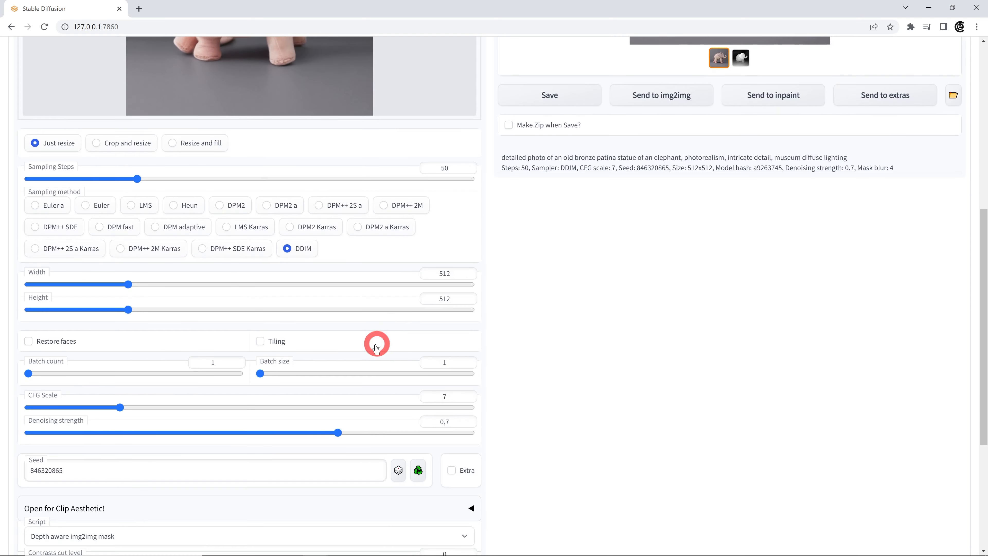
{"action": "left_click_drag", "start_coordinate": [337, 278], "coordinate": [320, 278]}
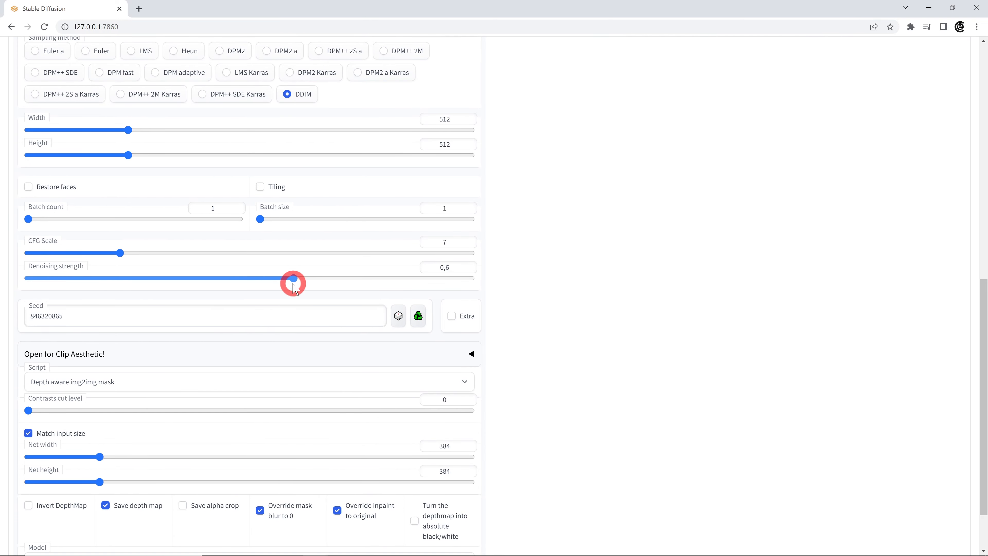
{"action": "left_click", "coordinate": [739, 299]}
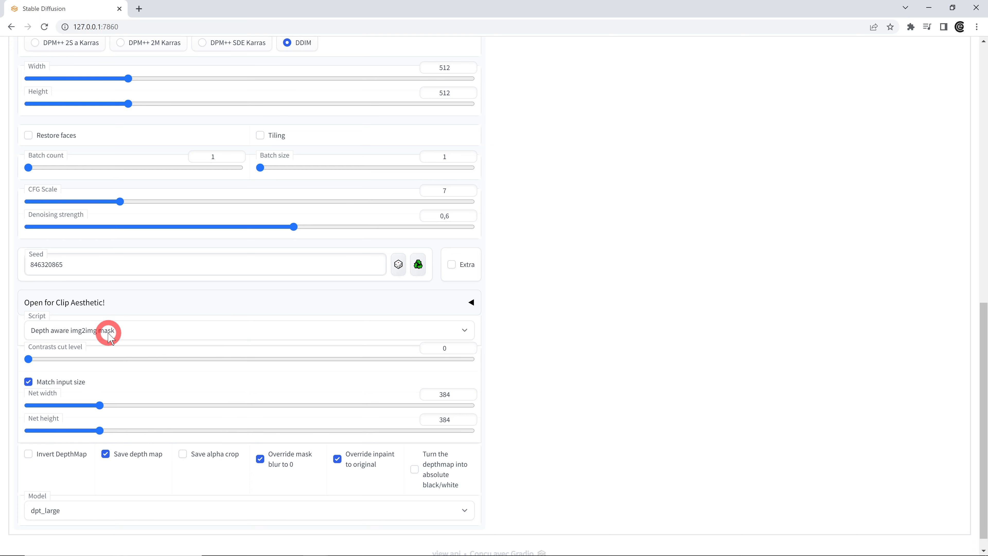
{"action": "left_click", "coordinate": [109, 338]}
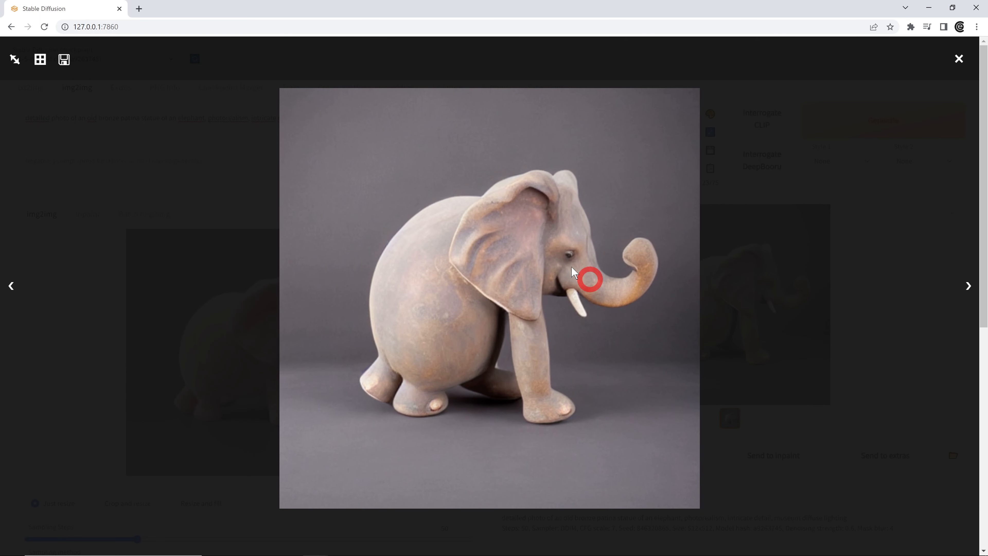
{"action": "left_click", "coordinate": [959, 58]}
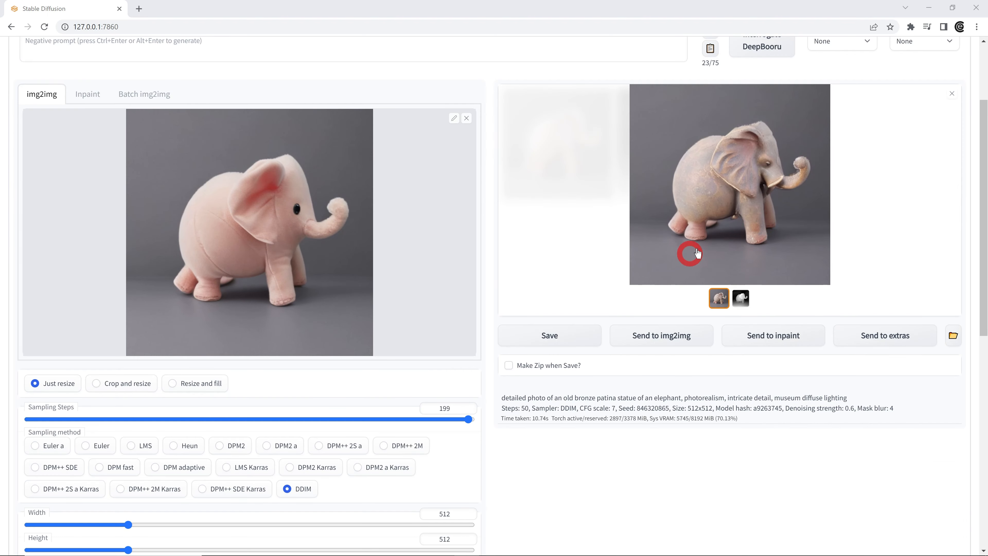
Inspect the depth-masked elephant generated at 0.6 denoising strength and its depth map, each enlarged
{"action": "left_click", "coordinate": [701, 250]}
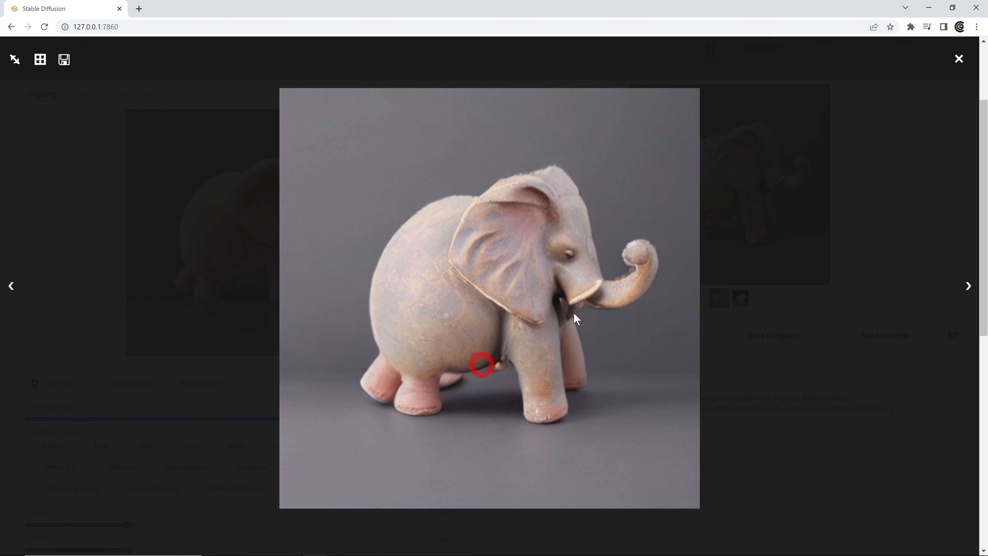
{"action": "left_click", "coordinate": [960, 61]}
{"action": "left_click", "coordinate": [744, 301]}
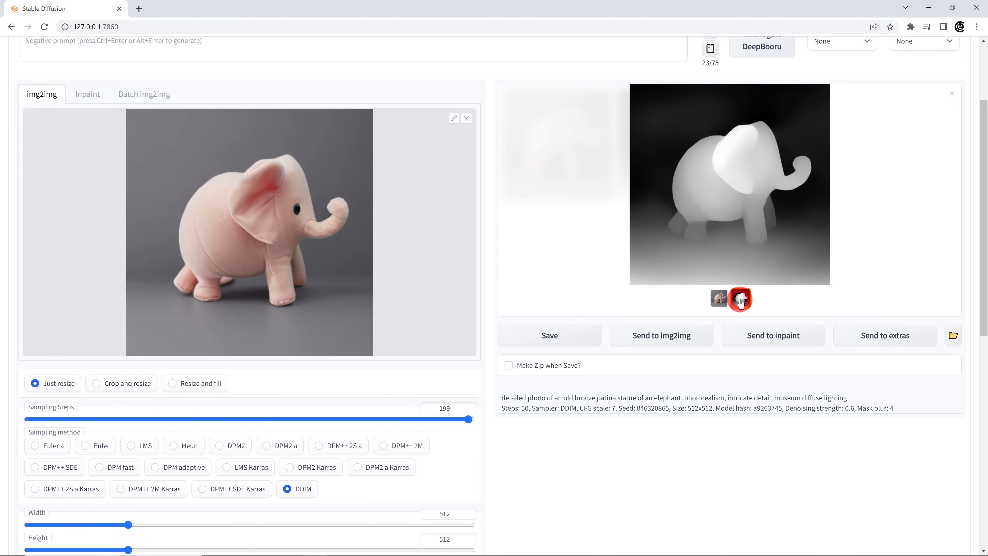
{"action": "left_click", "coordinate": [715, 236]}
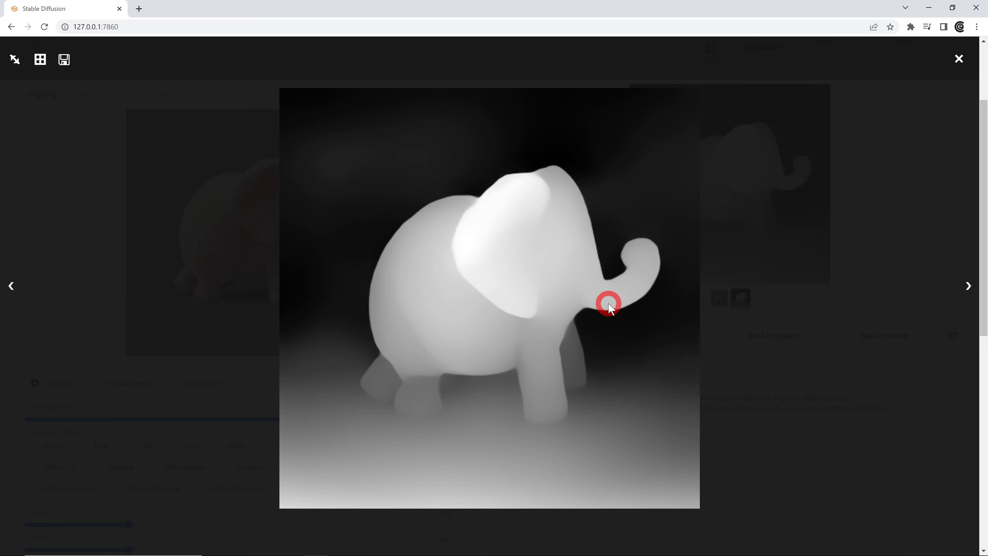
{"action": "left_click", "coordinate": [959, 59]}
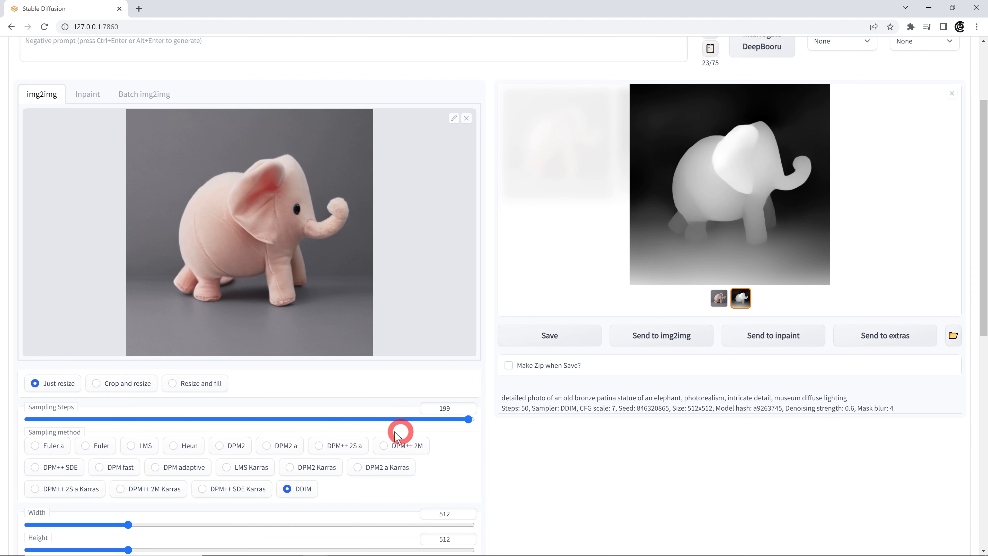
Regenerate the elephant statue with 199 sampling steps and a CFG Scale of 15, and inspect the result enlarged
{"action": "scroll", "coordinate": [257, 342], "scroll_direction": "down", "scroll_amount": 5}
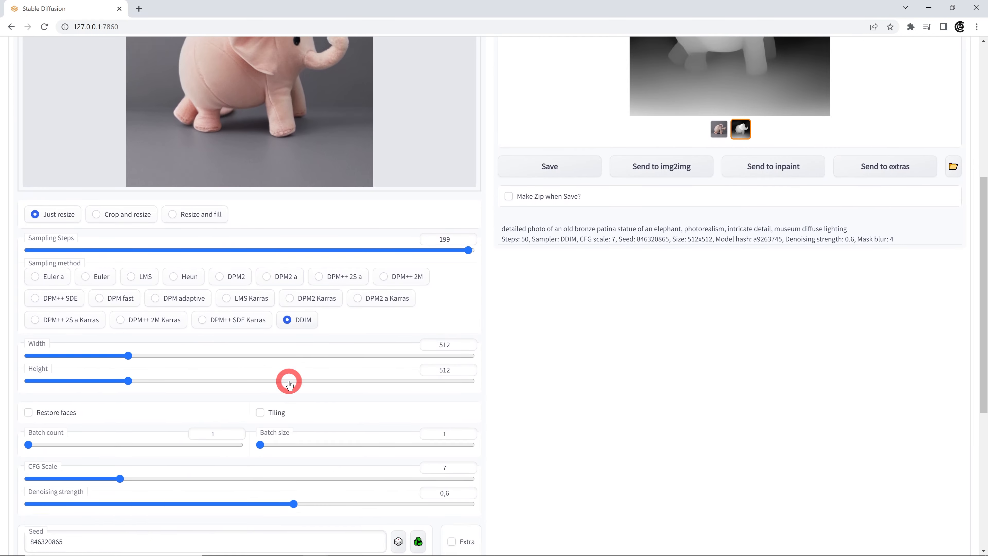
{"action": "left_click_drag", "start_coordinate": [109, 444], "coordinate": [55, 448]}
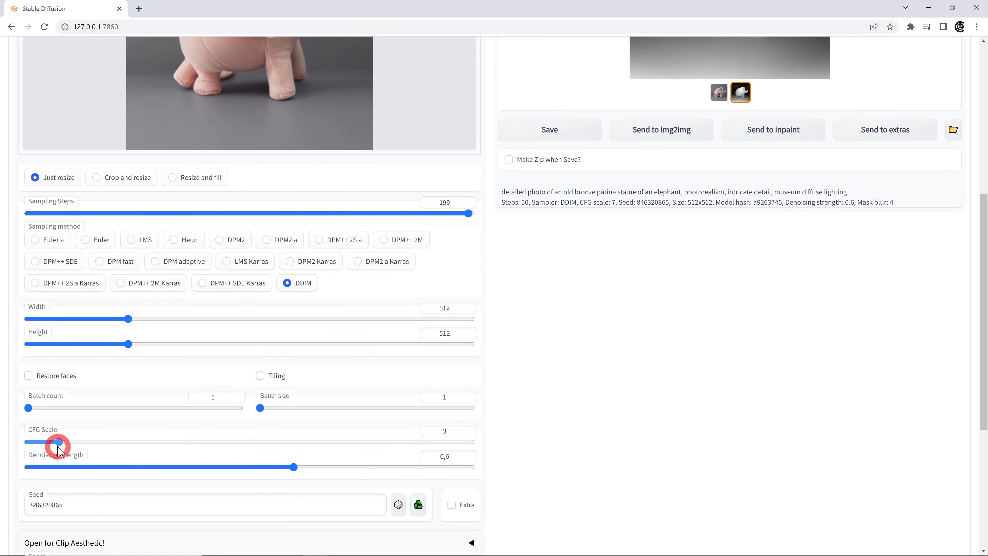
{"action": "scroll", "coordinate": [441, 423], "scroll_direction": "up", "scroll_amount": 7}
{"action": "scroll", "coordinate": [441, 423], "scroll_direction": "up", "scroll_amount": 2}
{"action": "left_click", "coordinate": [887, 111]}
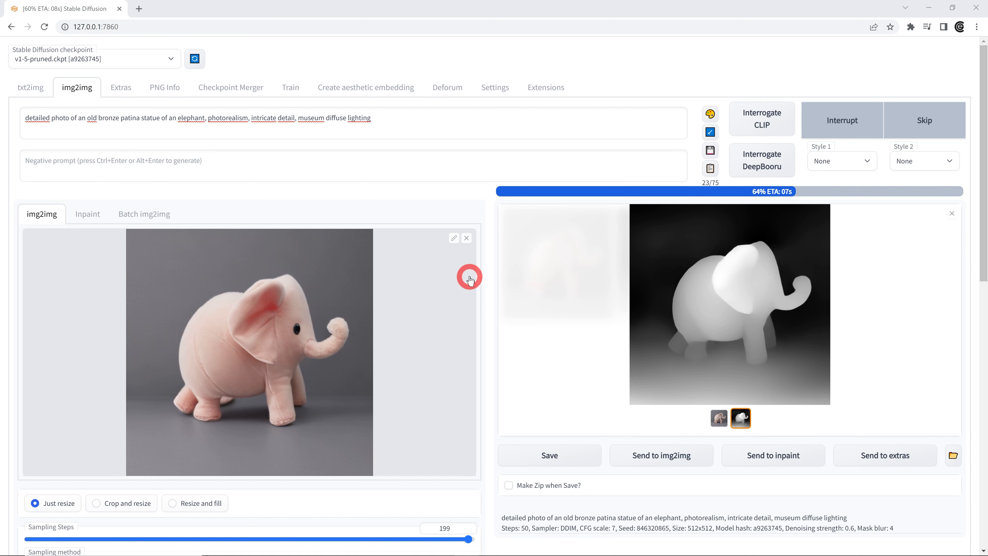
{"action": "left_click", "coordinate": [598, 305]}
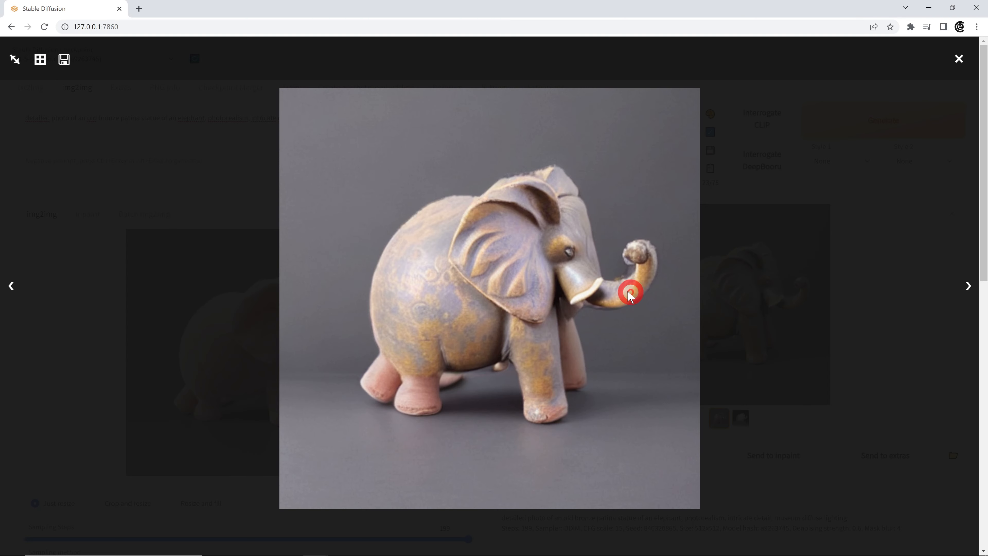
{"action": "left_click", "coordinate": [668, 271]}
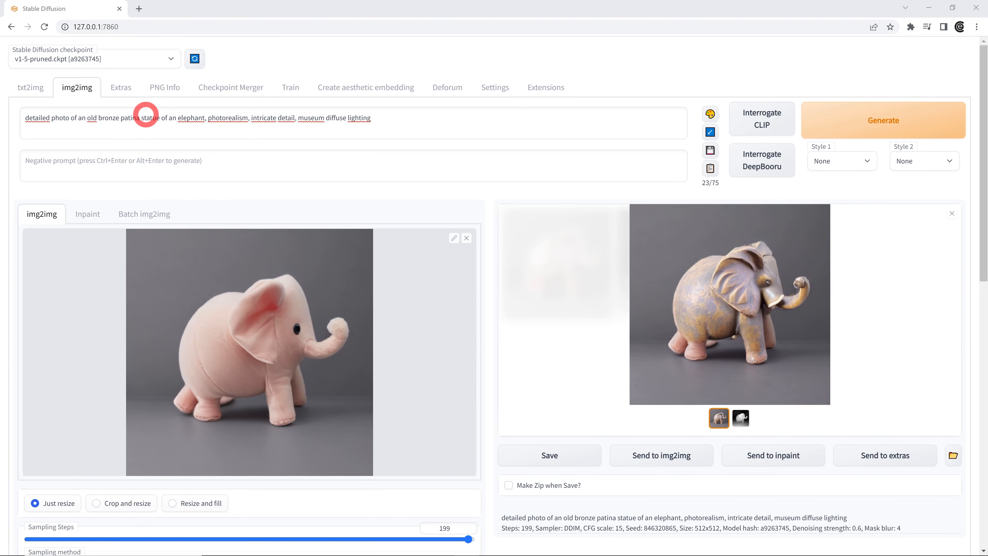
Switch the Stable Diffusion checkpoint to 768-v-ema.ckpt
{"action": "left_click", "coordinate": [171, 58]}
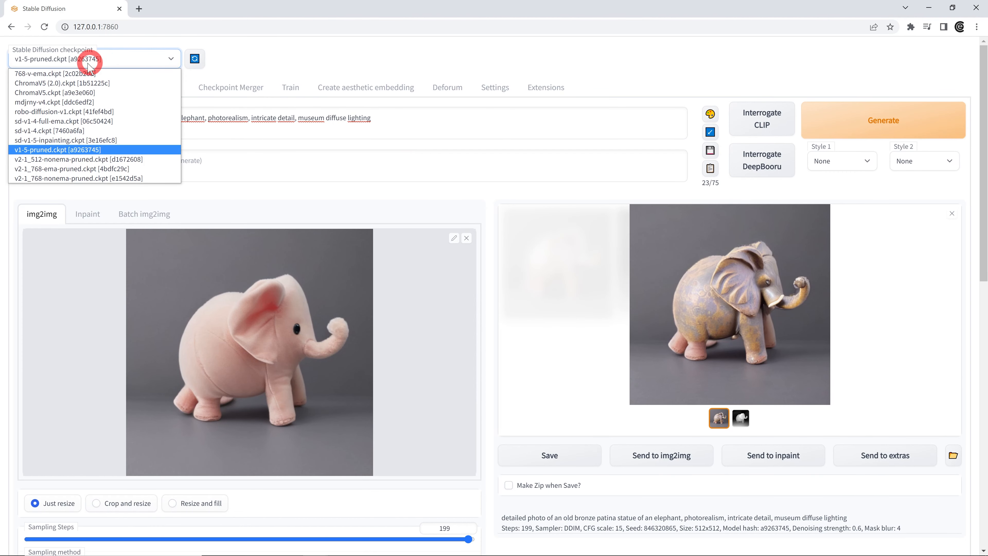
{"action": "left_click", "coordinate": [83, 73]}
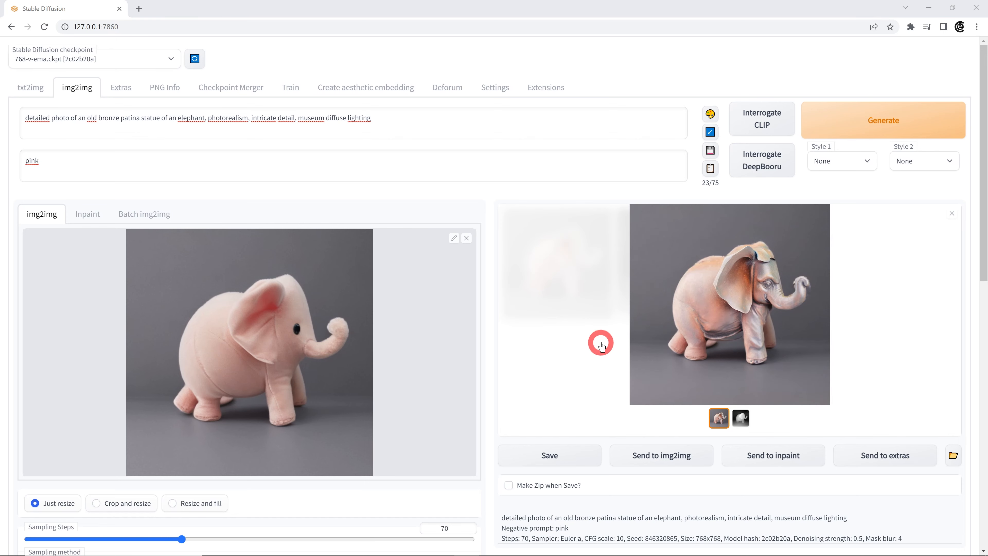
Inspect the elephant statue generated with the 768-v-ema checkpoint enlarged, and review its generation settings
{"action": "left_click", "coordinate": [735, 332]}
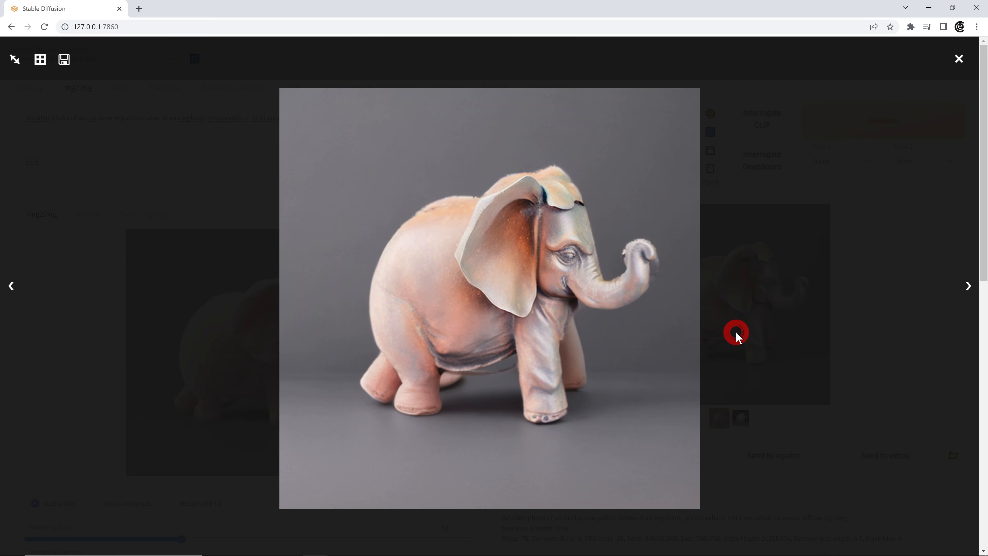
{"action": "left_click", "coordinate": [595, 301]}
{"action": "left_click", "coordinate": [710, 315]}
{"action": "left_click", "coordinate": [596, 305]}
{"action": "scroll", "coordinate": [435, 373], "scroll_direction": "down", "scroll_amount": 7}
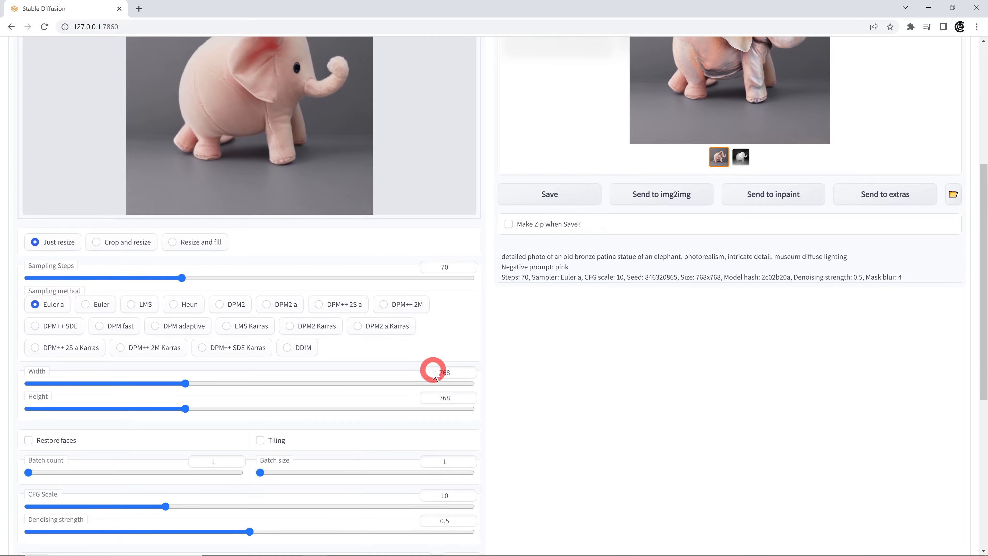
{"action": "scroll", "coordinate": [435, 374], "scroll_direction": "down", "scroll_amount": 2}
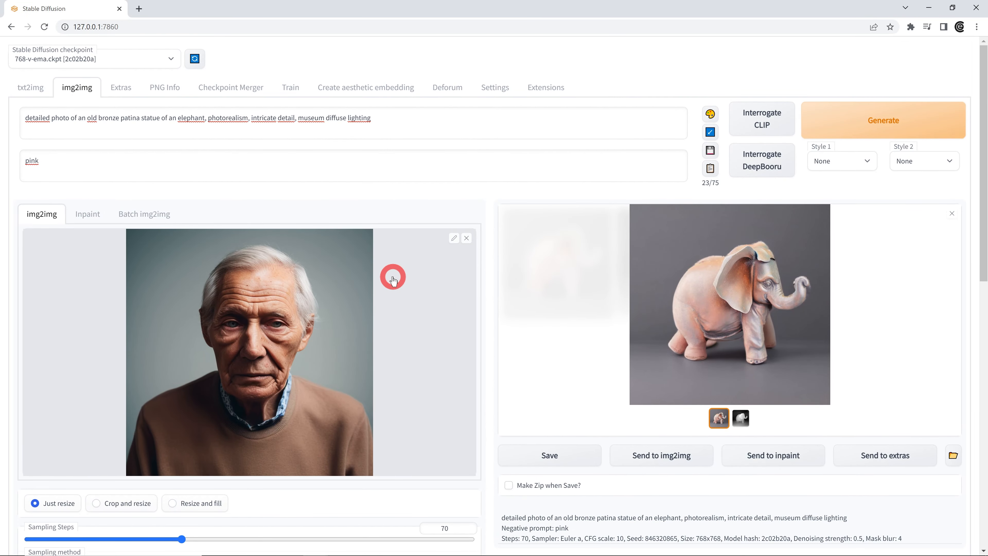
Change the prompt's subject from an elephant to an old man, keeping the bronze patina statue description
{"action": "left_click_drag", "start_coordinate": [205, 118], "coordinate": [179, 116]}
{"action": "type", "text": "old man"}
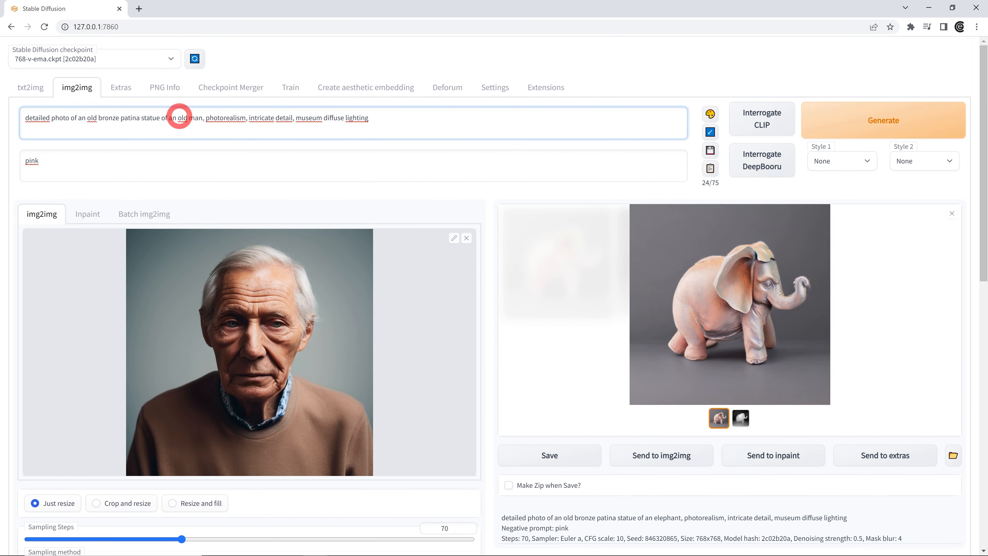
{"action": "left_click", "coordinate": [411, 118]}
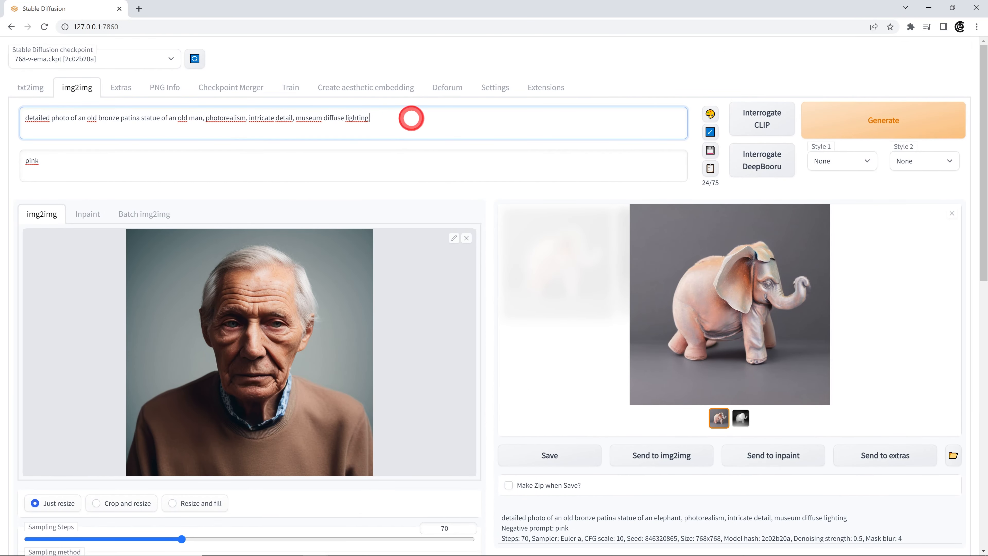
Set the sampling method to DDIM with 50 sampling steps, and switch the seed to random
{"action": "scroll", "coordinate": [394, 168], "scroll_direction": "down", "scroll_amount": 10}
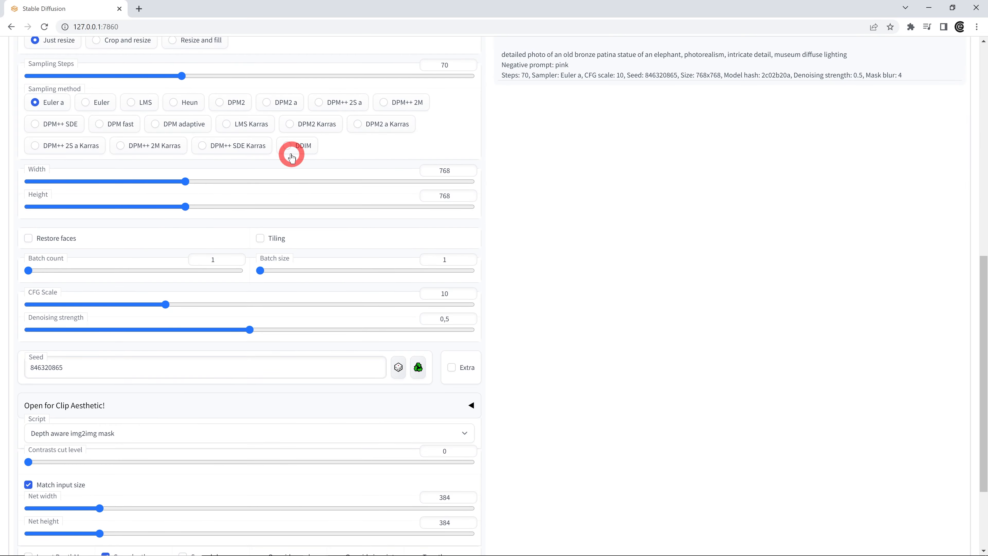
{"action": "left_click", "coordinate": [288, 147]}
{"action": "scroll", "coordinate": [239, 183], "scroll_direction": "up", "scroll_amount": 3}
{"action": "left_click", "coordinate": [137, 230]}
{"action": "scroll", "coordinate": [117, 252], "scroll_direction": "down", "scroll_amount": 4}
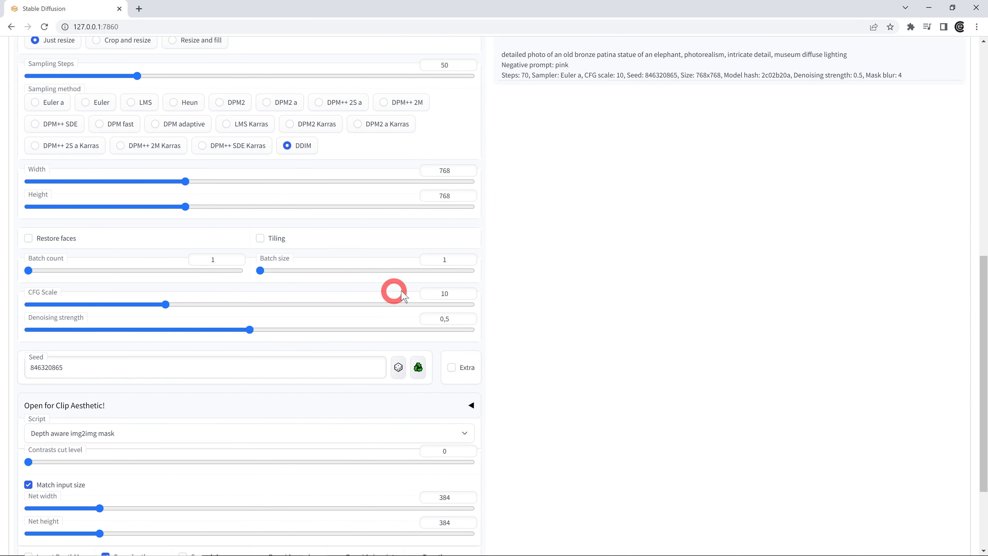
{"action": "left_click", "coordinate": [398, 367]}
{"action": "scroll", "coordinate": [350, 342], "scroll_direction": "down", "scroll_amount": 3}
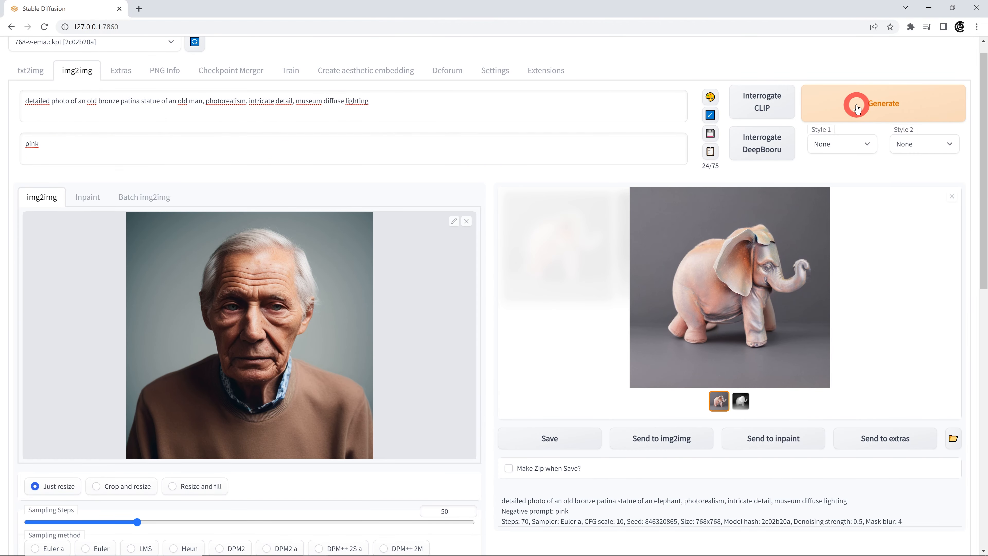
Generate the bronze statue of the old man with the depth mask script and inspect the result enlarged
{"action": "left_click", "coordinate": [857, 109]}
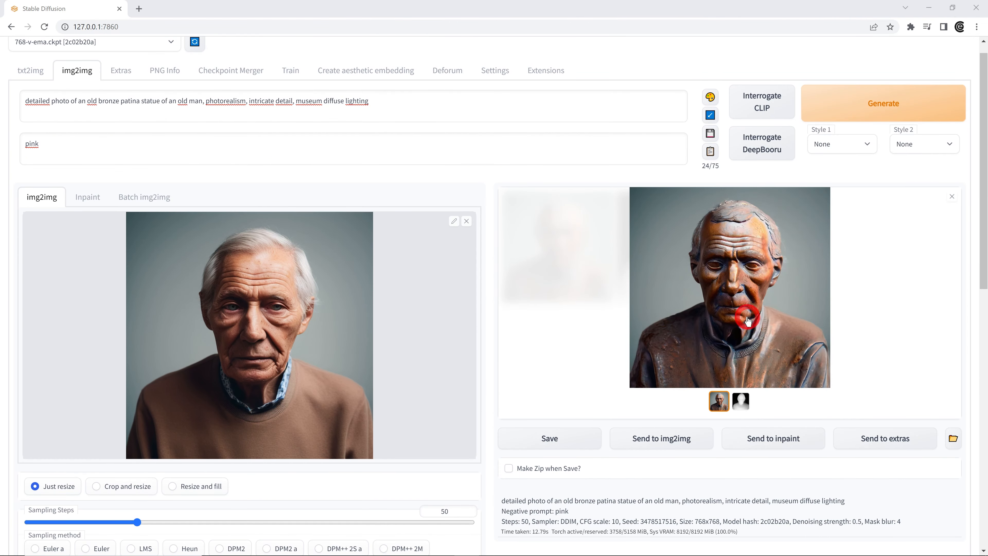
{"action": "left_click", "coordinate": [735, 312]}
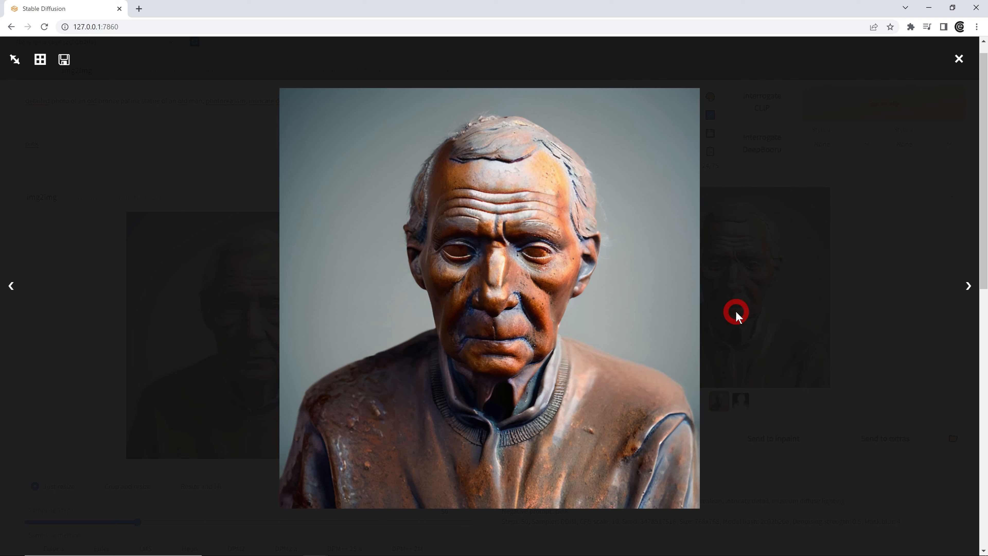
{"action": "left_click", "coordinate": [583, 311]}
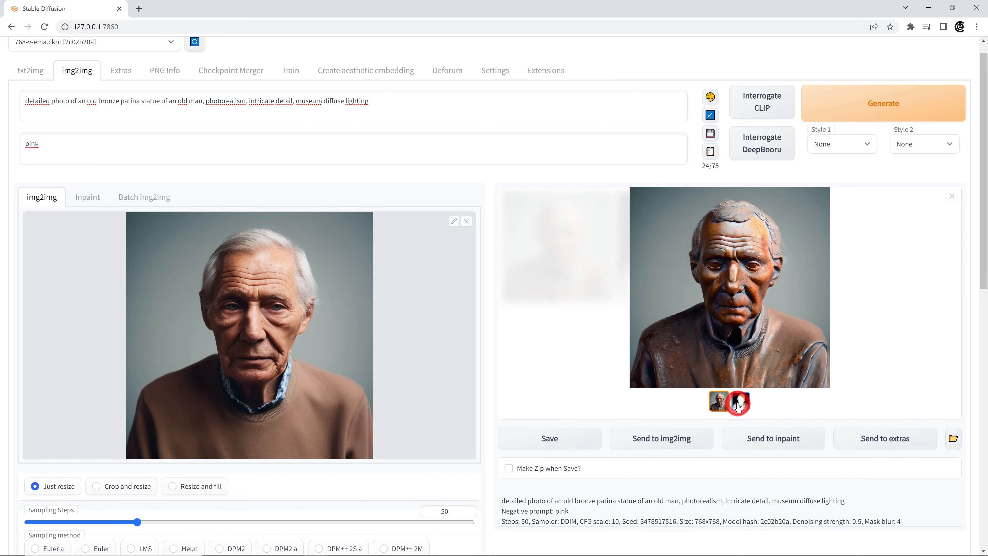